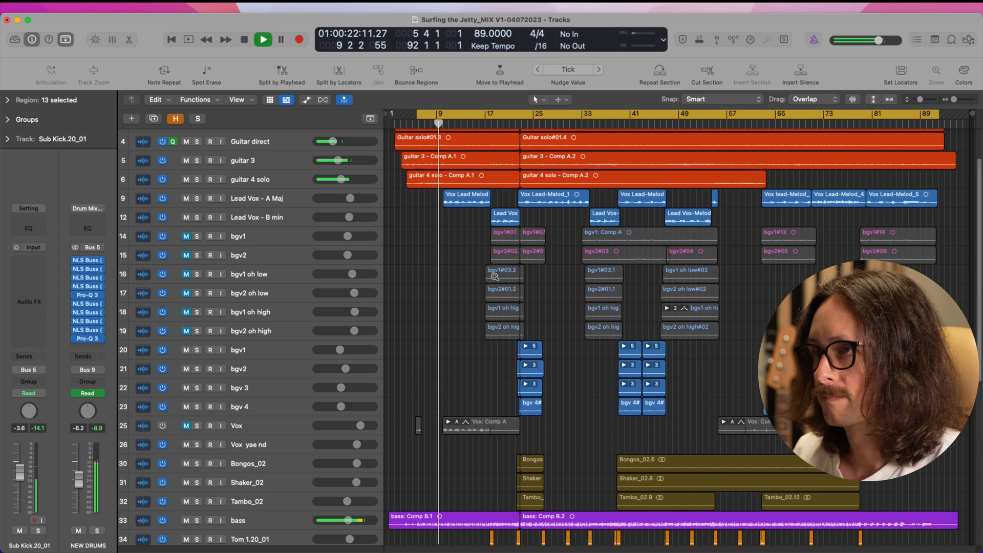
Step: Solo all of the selected drum tracks, from Overheads to Sub Kick, in the mixer
{"action": "scroll", "coordinate": [490, 267], "scroll_direction": "down", "scroll_amount": 6}
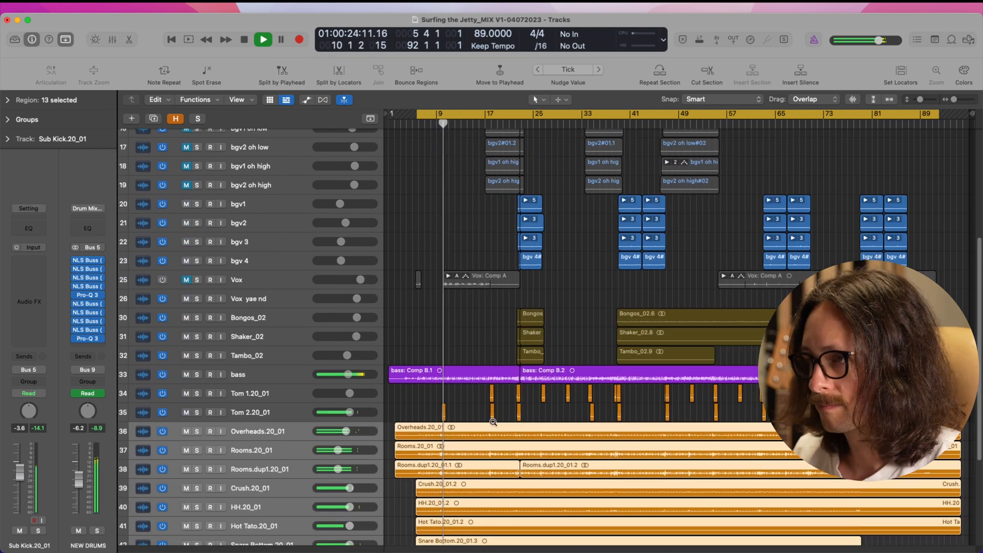
{"action": "scroll", "coordinate": [491, 419], "scroll_direction": "down", "scroll_amount": 6}
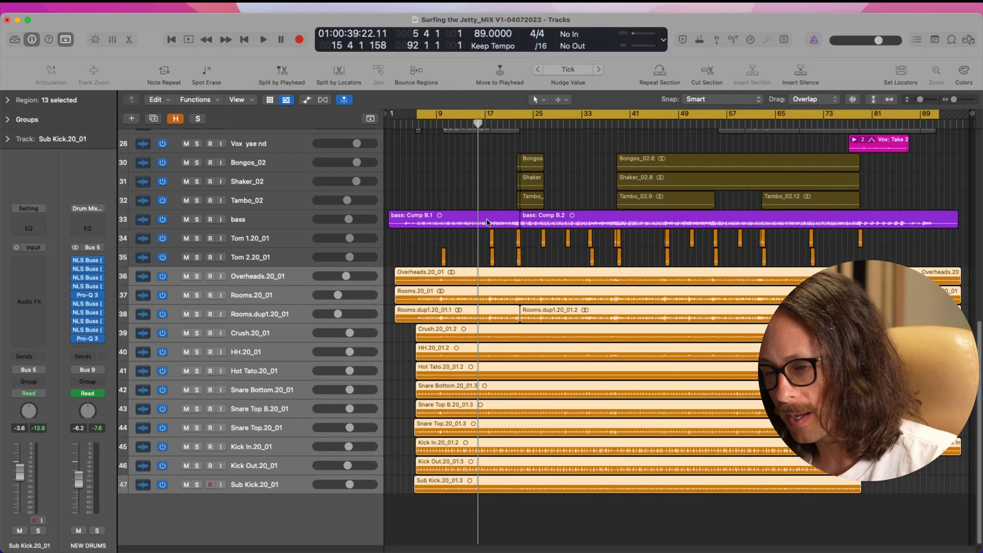
{"action": "key", "text": "x"}
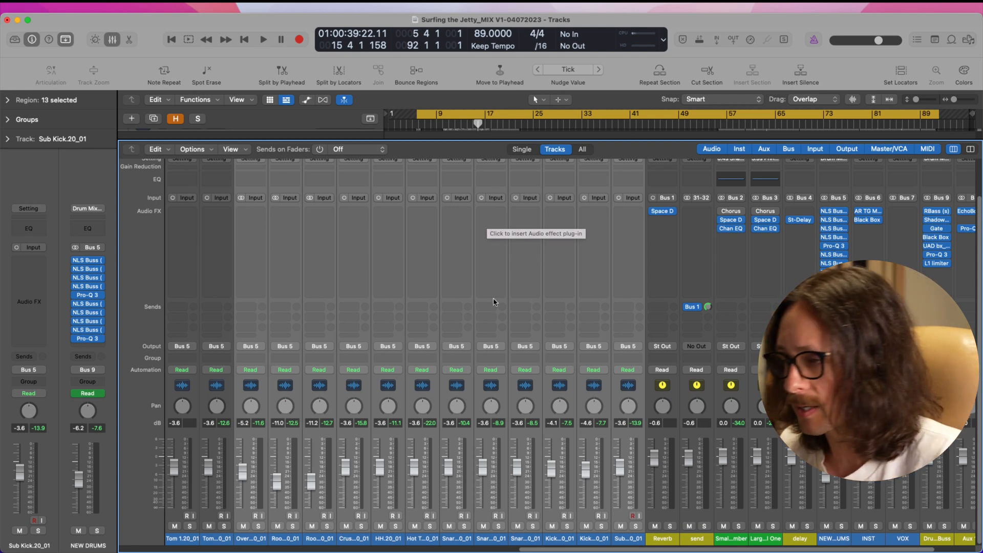
{"action": "left_click", "coordinate": [293, 527]}
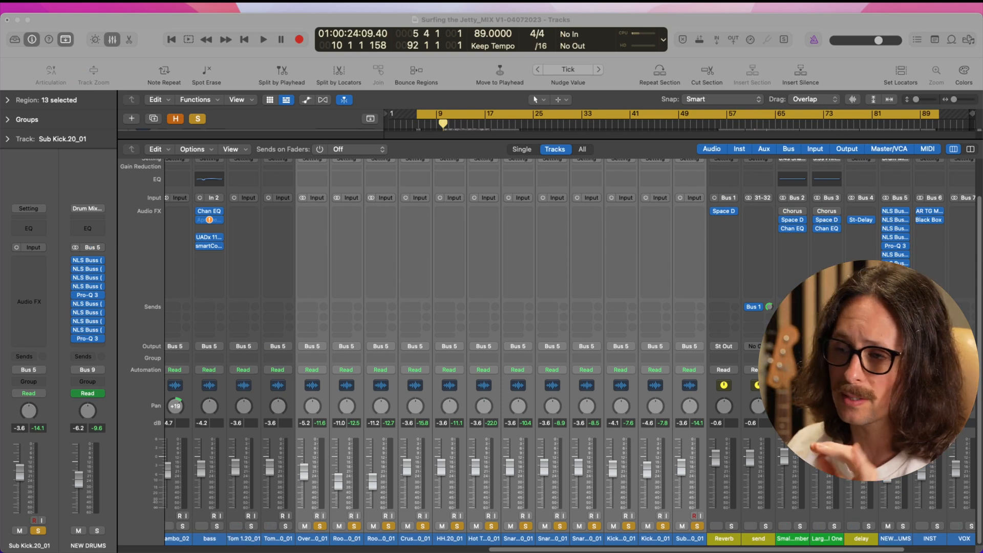
Step: Select only the Kick In, Kick Out and Sub Kick channels
{"action": "left_click", "coordinate": [450, 539]}
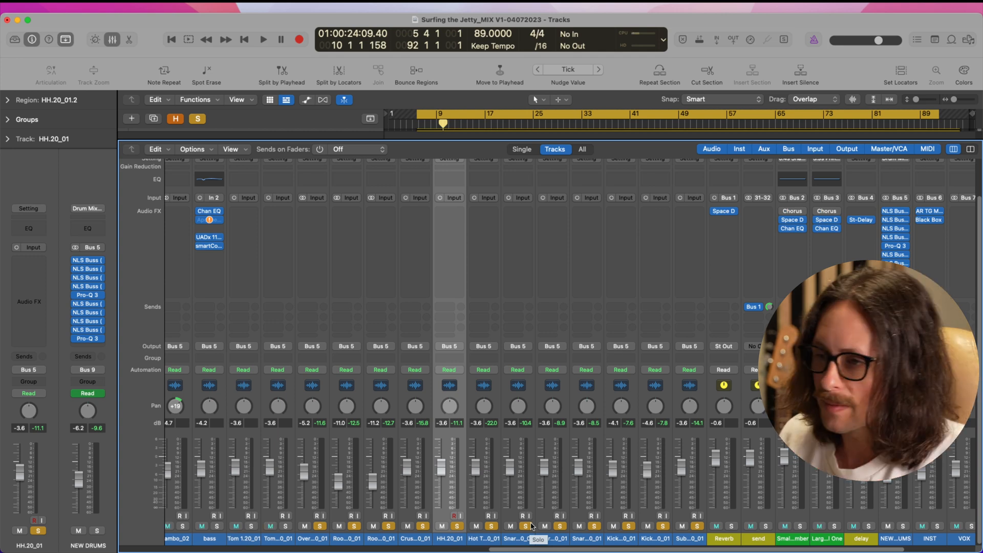
{"action": "left_click", "coordinate": [685, 538]}
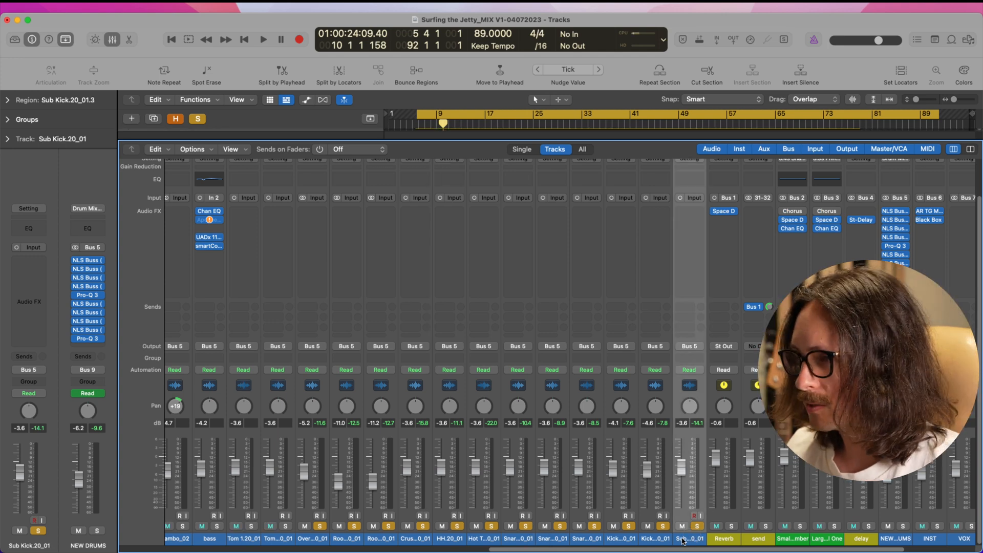
{"action": "left_click", "coordinate": [625, 537], "text": "shift"}
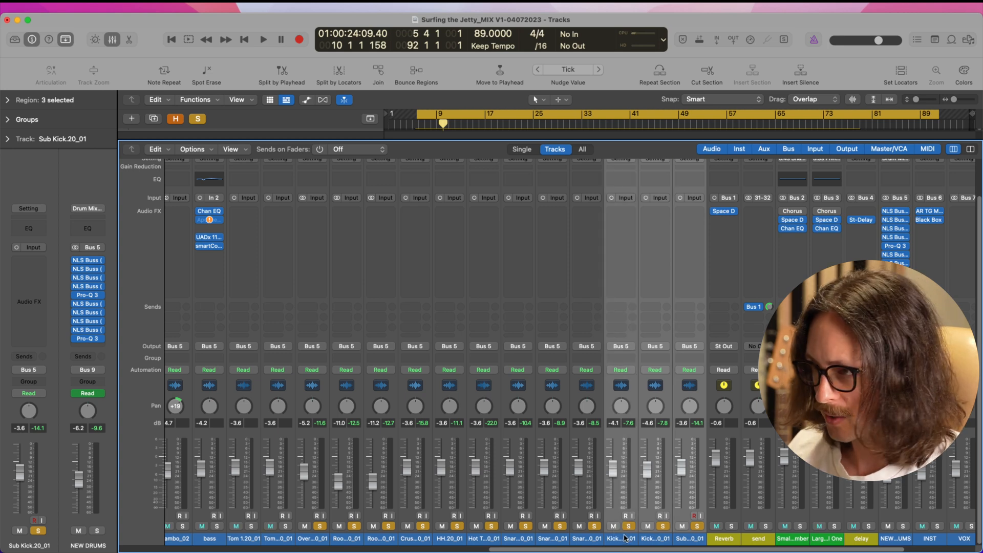
Step: Examine the Kick In, Kick Out and Sub Kick waveforms up close to compare their transient timing
{"action": "key", "text": "x"}
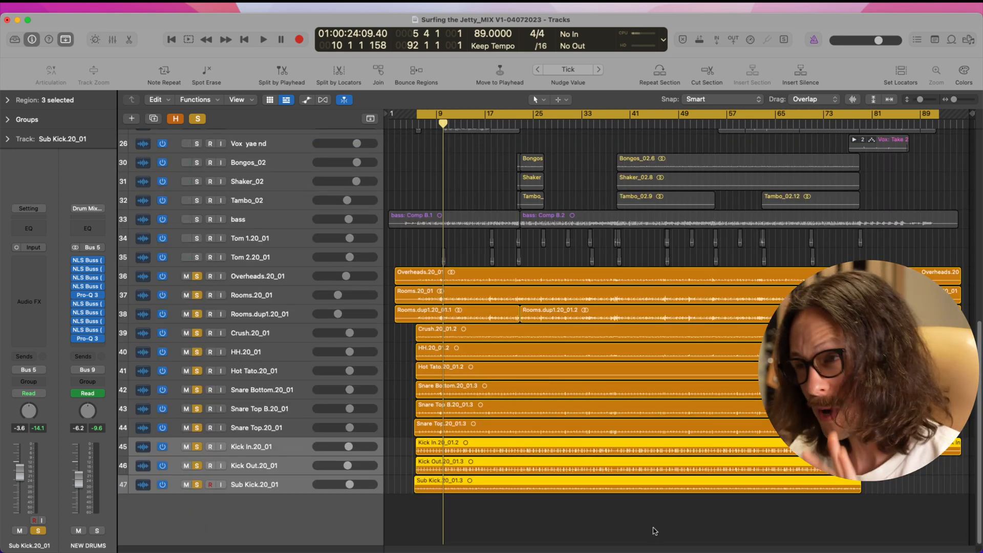
{"action": "left_click_drag", "start_coordinate": [527, 449], "coordinate": [395, 510]}
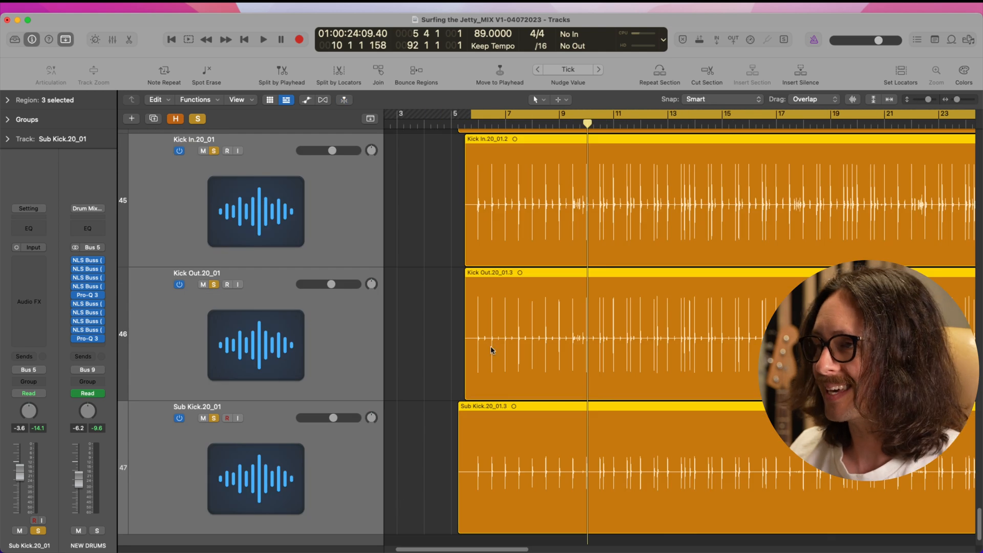
{"action": "left_click_drag", "start_coordinate": [444, 205], "coordinate": [614, 509]}
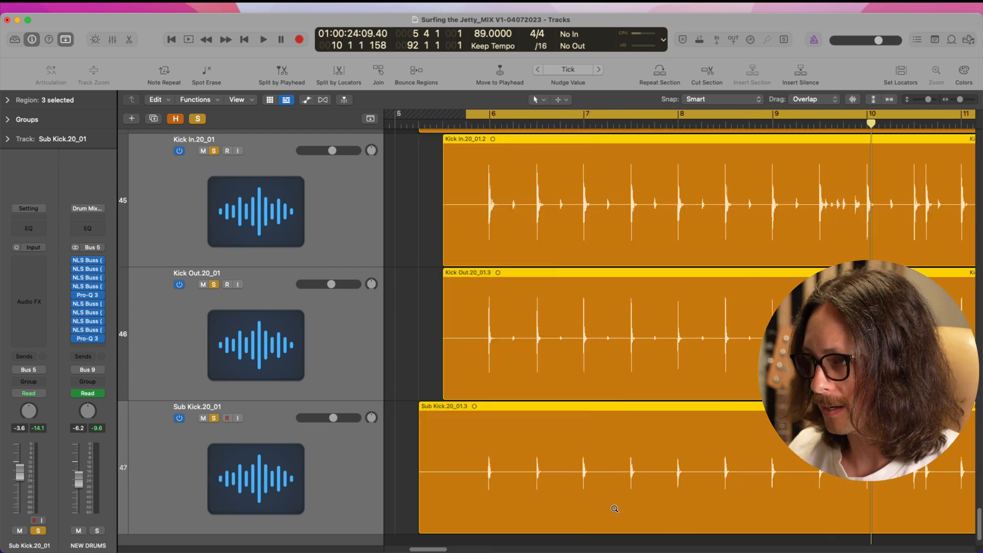
{"action": "left_click", "coordinate": [564, 386]}
Step: Clear the drum solos and solo only the Kick In, Kick Out and Sub Kick tracks
{"action": "key", "text": "x"}
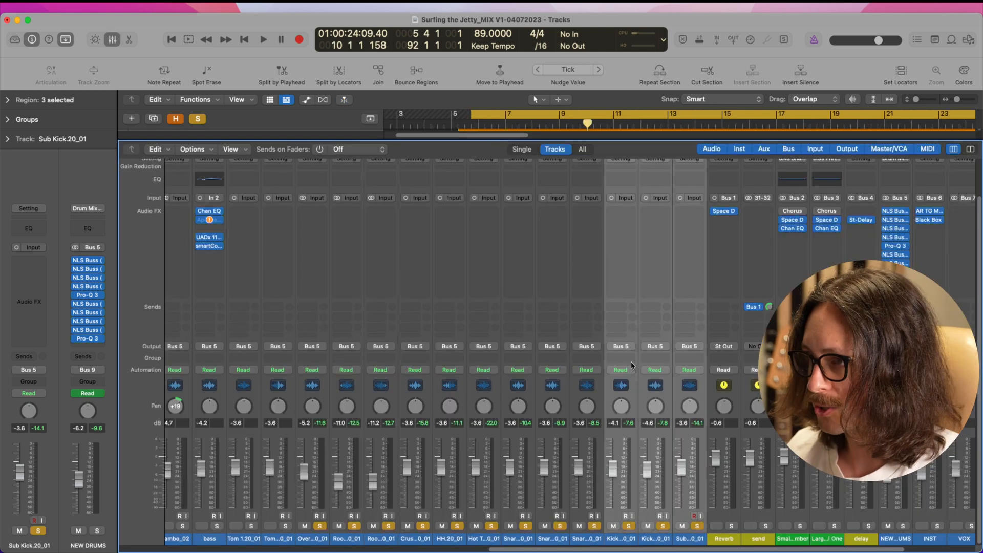
{"action": "left_click", "coordinate": [628, 527], "text": "alt"}
{"action": "left_click", "coordinate": [629, 528]}
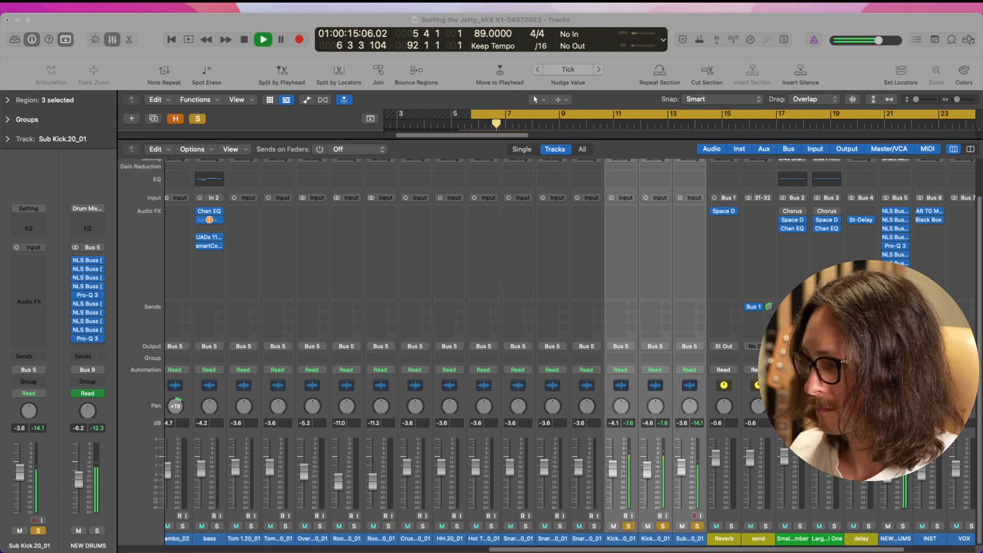
Step: Toggle the solo on the three kick tracks off and on during playback to compare them with the full mix
{"action": "left_click", "coordinate": [755, 174]}
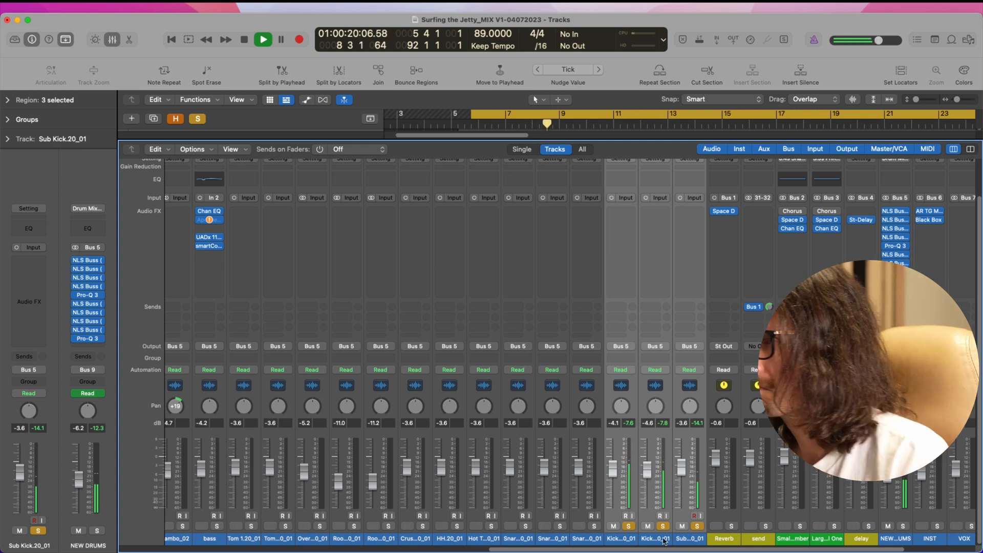
{"action": "left_click", "coordinate": [628, 526]}
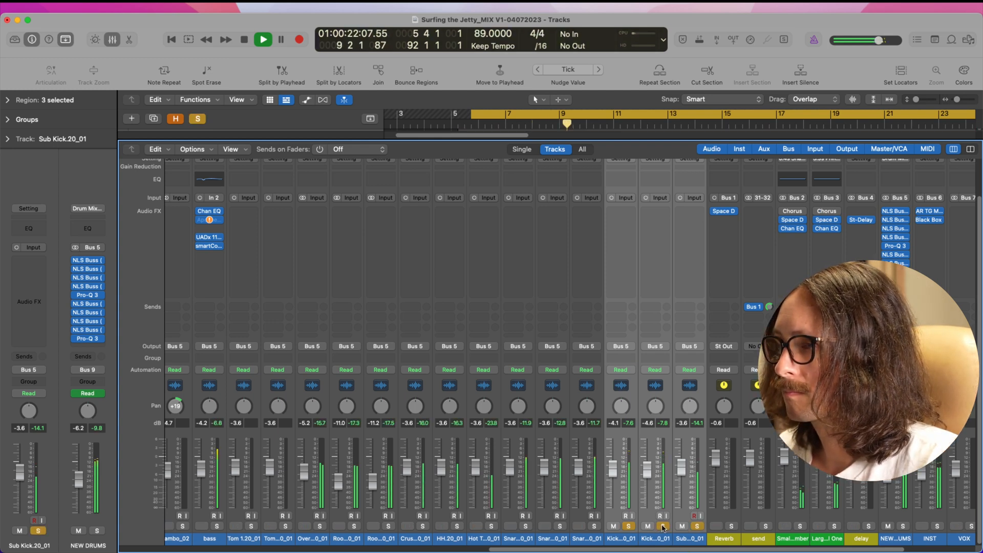
{"action": "left_click", "coordinate": [663, 526]}
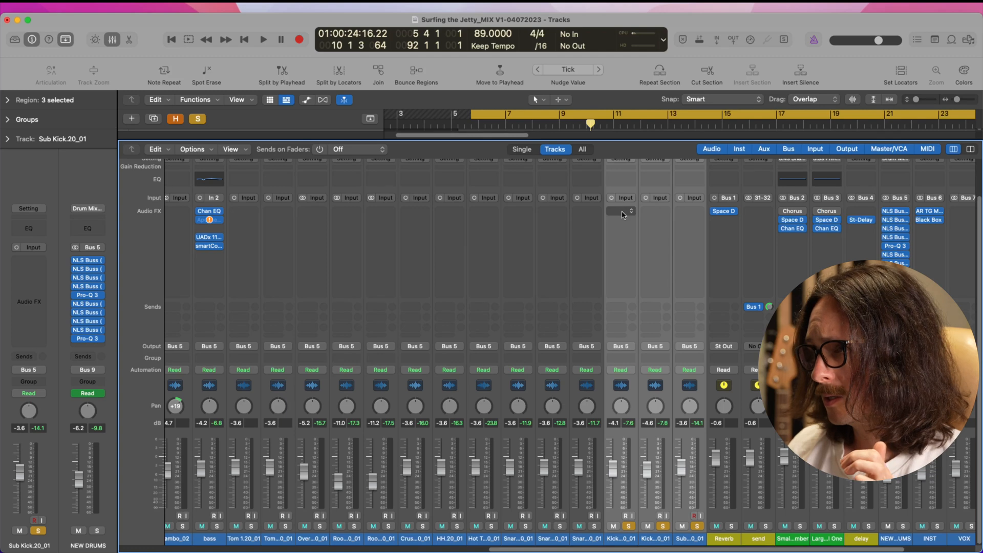
Step: Insert the Auto-Align 2 (ARA) plug-in on the three selected kick tracks and move its window clear of their channels
{"action": "left_click", "coordinate": [623, 214]}
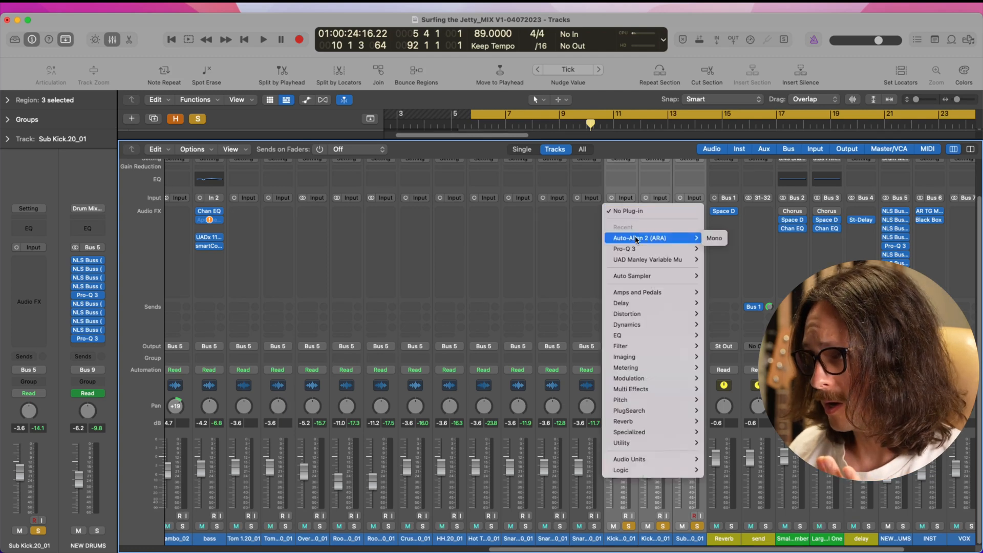
{"action": "left_click", "coordinate": [636, 238]}
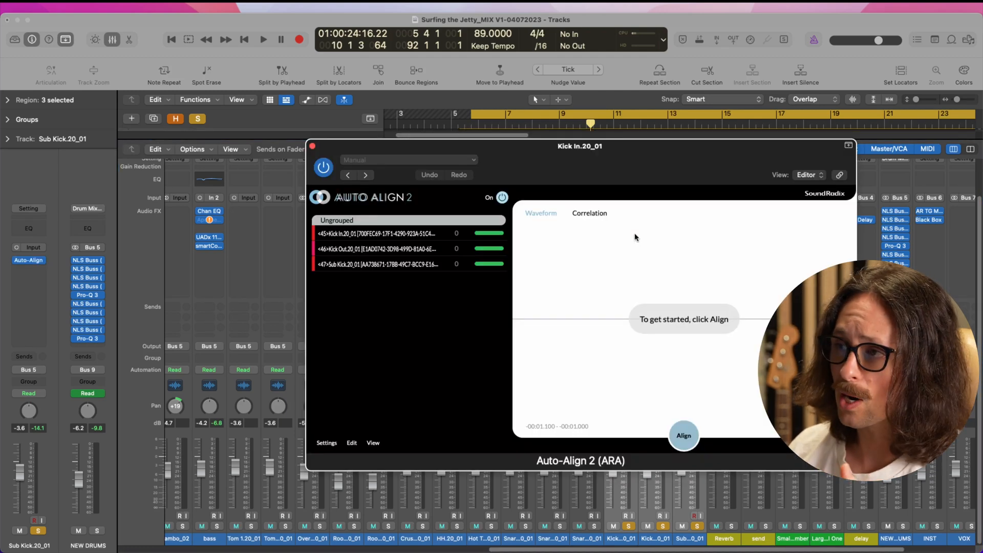
{"action": "left_click_drag", "start_coordinate": [633, 162], "coordinate": [348, 101]}
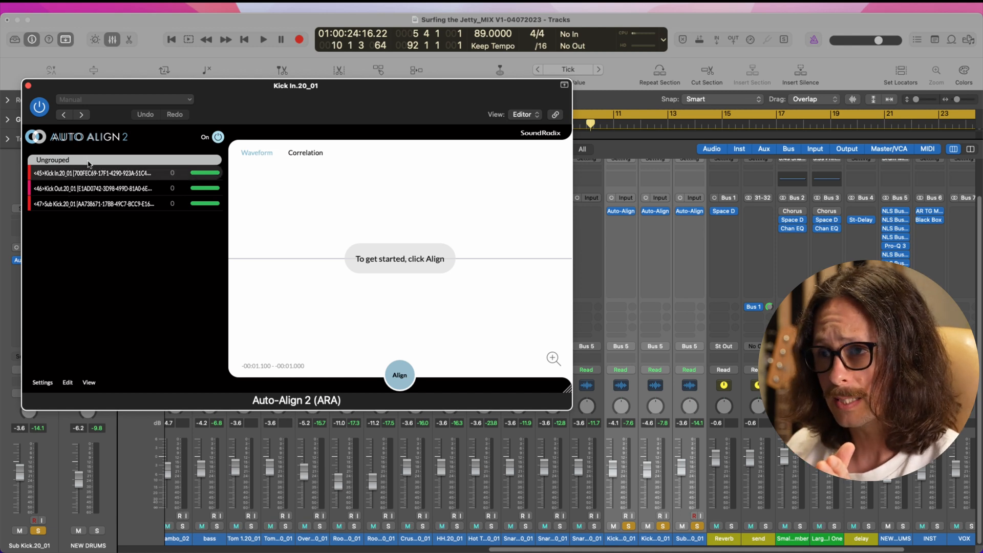
Step: Align the Kick In, Kick Out and Sub Kick tracks in Auto-Align 2, playing the song for analysis
{"action": "right_click", "coordinate": [114, 180]}
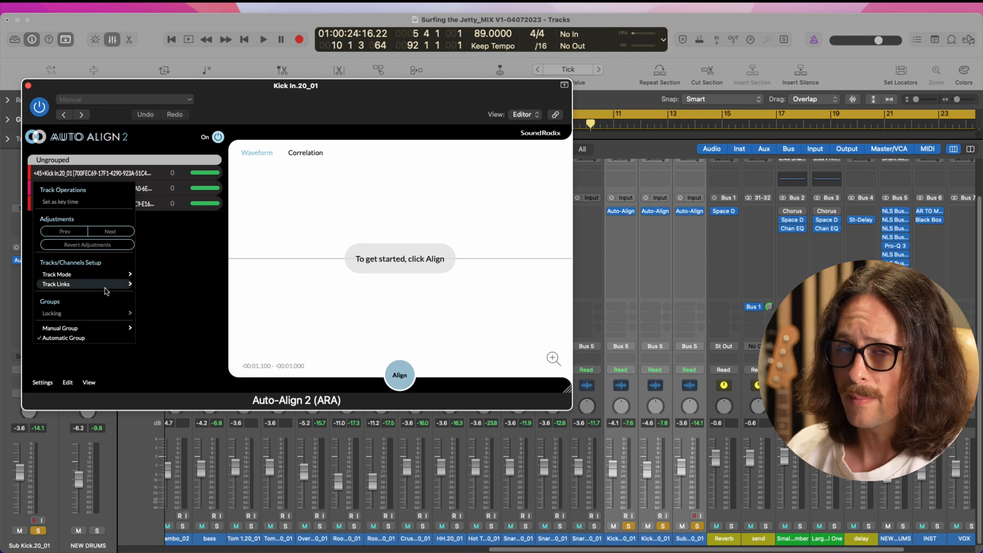
{"action": "left_click", "coordinate": [180, 254]}
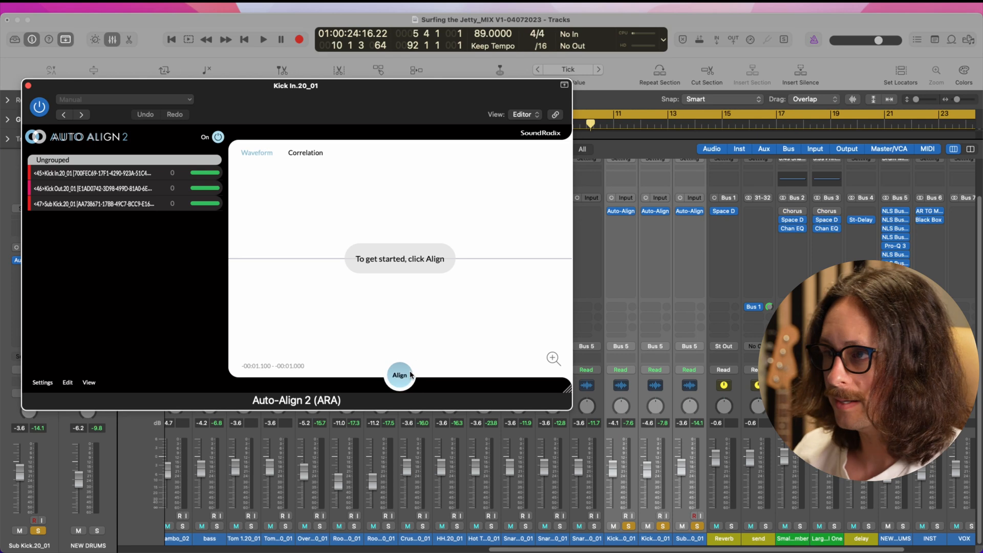
{"action": "left_click", "coordinate": [400, 375]}
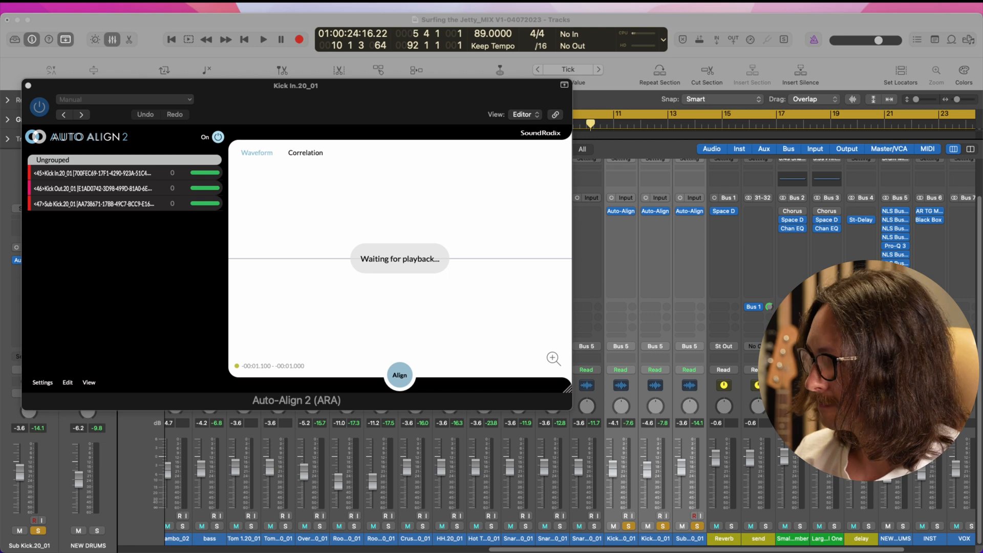
{"action": "key", "text": "space"}
Step: Inspect the overlaid waveforms of the aligned kicks at different zoom levels in Auto-Align 2
{"action": "mouse_move", "coordinate": [552, 358]}
{"action": "left_mouse_down"}
{"action": "mouse_move", "coordinate": [525, 363]}
{"action": "mouse_move", "coordinate": [548, 360]}
{"action": "left_mouse_up"}
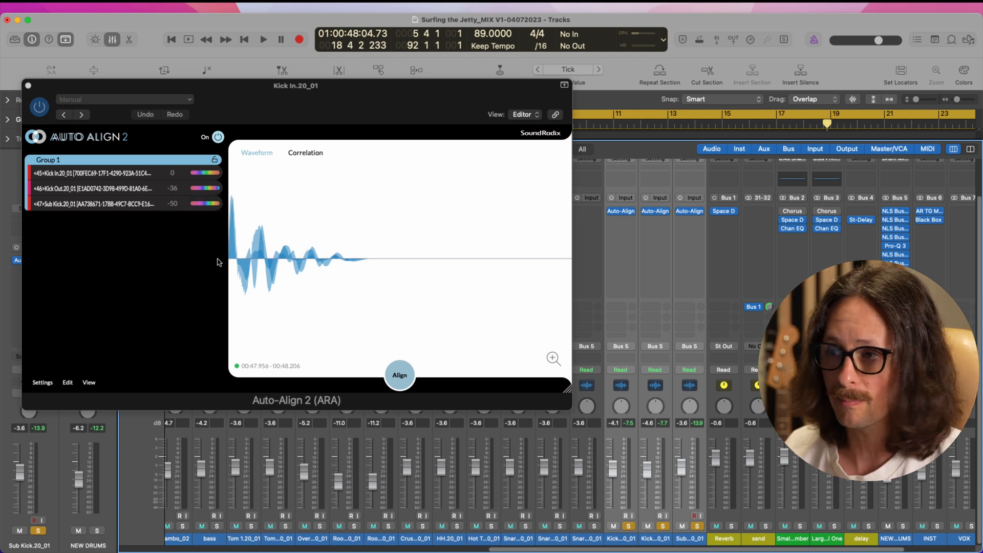
{"action": "mouse_move", "coordinate": [557, 360]}
{"action": "left_click_drag", "start_coordinate": [548, 363], "coordinate": [555, 349]}
{"action": "left_click_drag", "start_coordinate": [569, 340], "coordinate": [566, 363]}
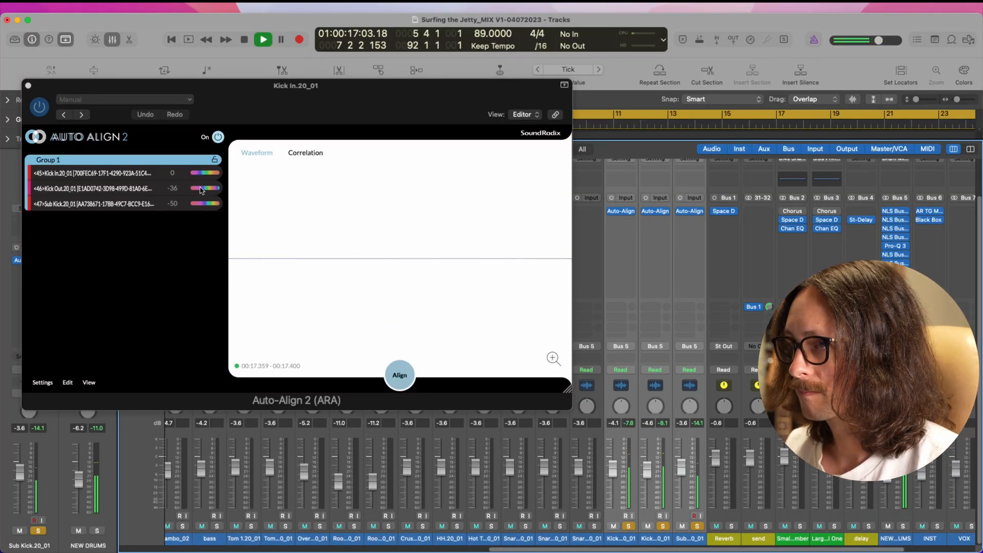
Step: Compare the kicks with Auto-Align 2 off and on during playback, leave it on and close the plug-in window
{"action": "left_click", "coordinate": [218, 137]}
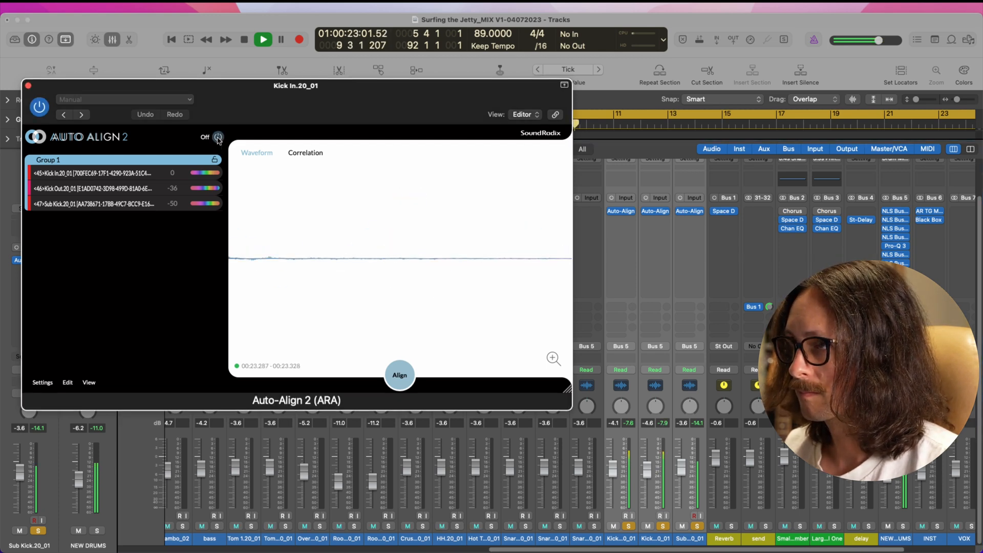
{"action": "left_click", "coordinate": [218, 137]}
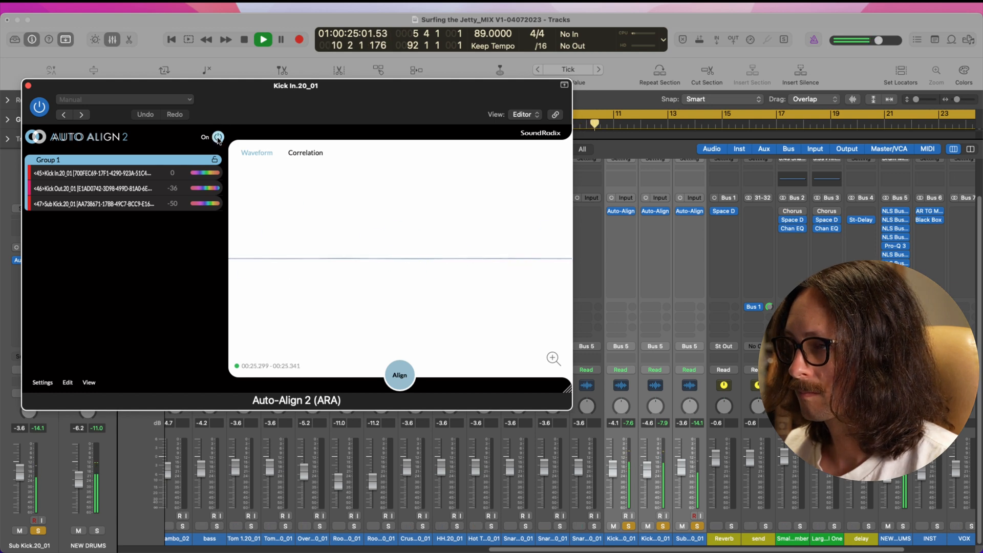
{"action": "left_click", "coordinate": [218, 137]}
{"action": "left_click", "coordinate": [218, 137]}
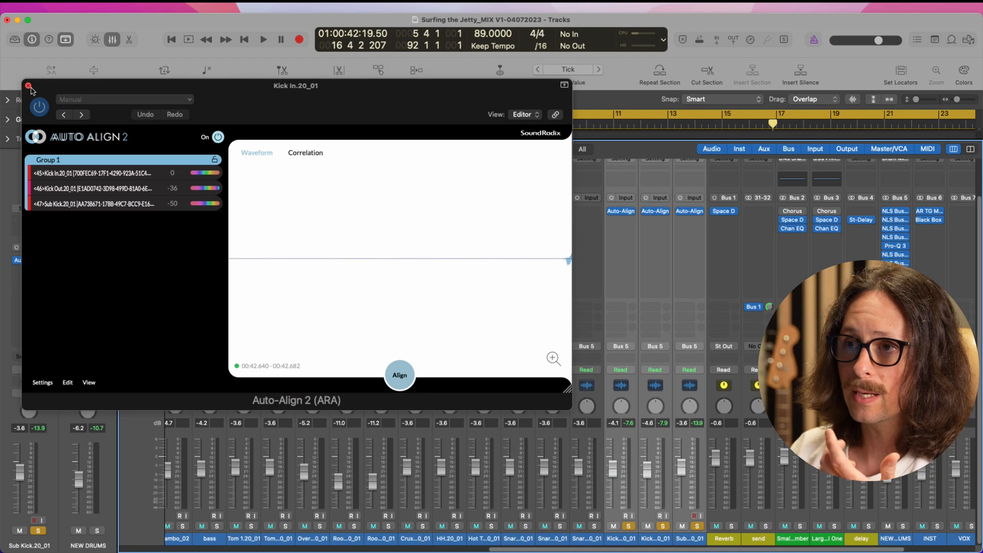
{"action": "left_click", "coordinate": [28, 86]}
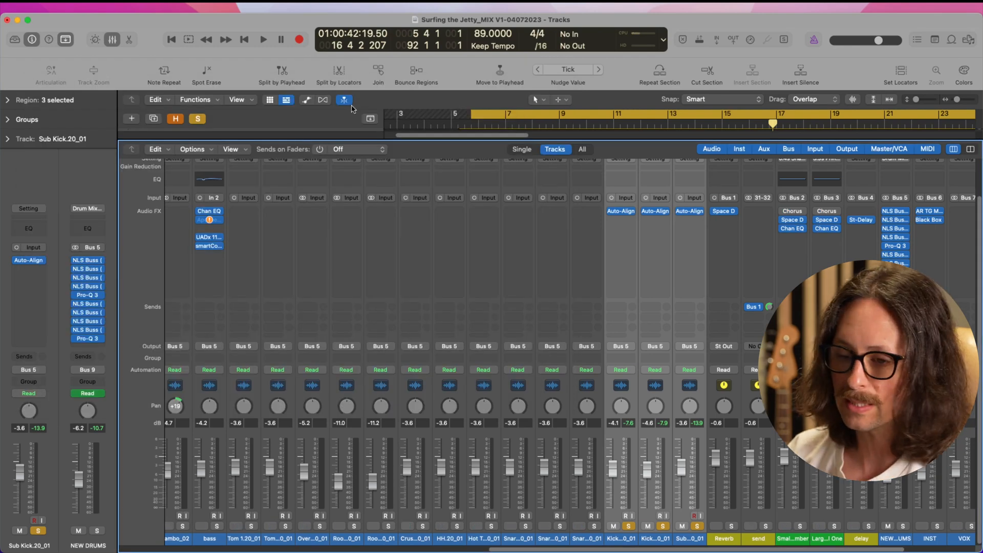
Step: Select the three kick regions in the arrangement and shorten the cycle range to end at bar 81
{"action": "key", "text": "x"}
{"action": "scroll", "coordinate": [552, 241], "scroll_direction": "down", "scroll_amount": 5}
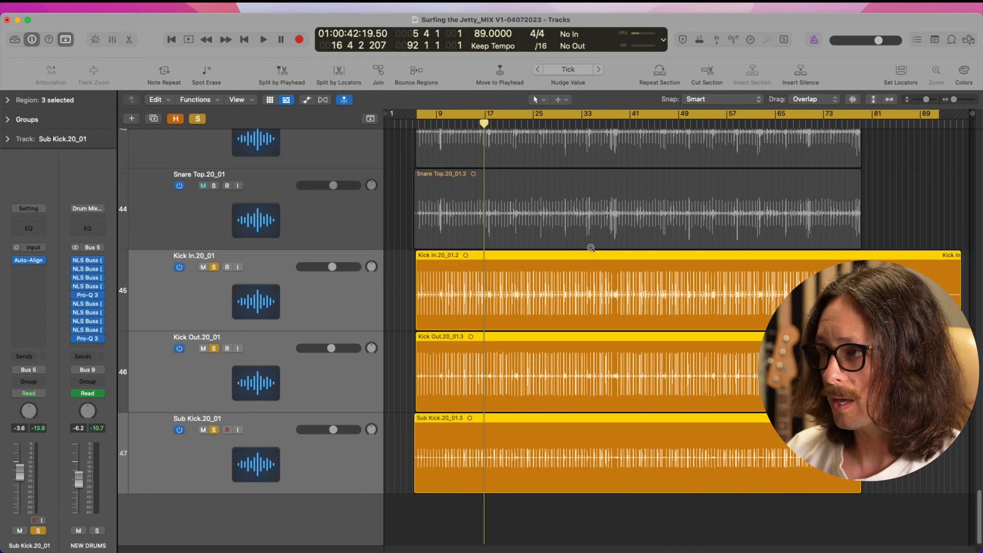
{"action": "scroll", "coordinate": [590, 248], "scroll_direction": "down", "scroll_amount": 3}
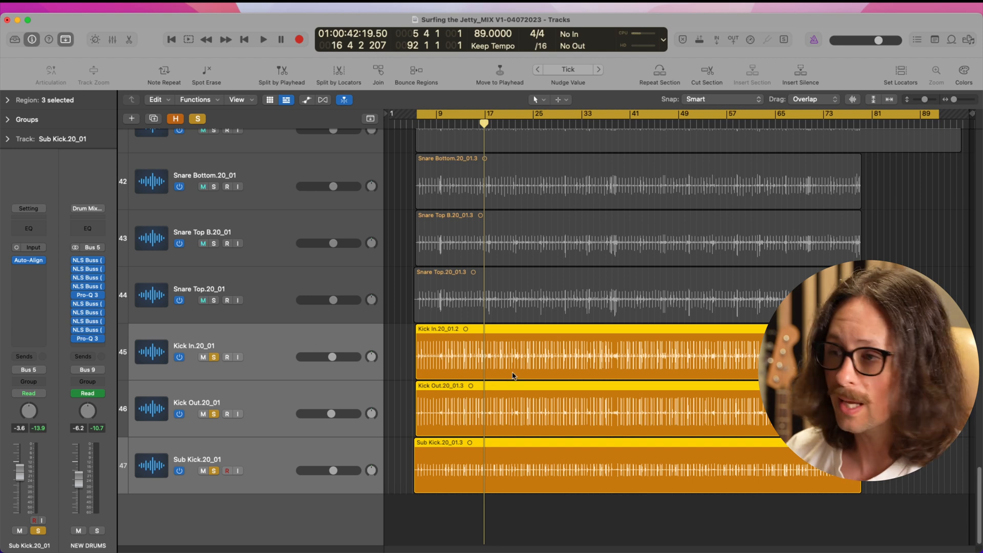
{"action": "left_click_drag", "start_coordinate": [389, 358], "coordinate": [499, 480]}
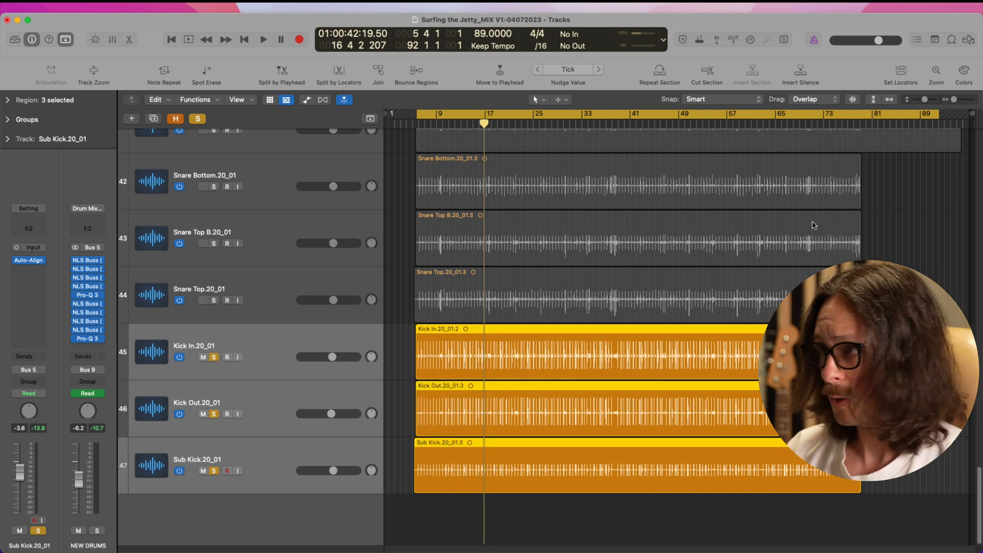
{"action": "left_click_drag", "start_coordinate": [939, 114], "coordinate": [871, 148]}
Step: Bounce the three kick regions in place to a new track named "All Kicks-Aligned", muting the sources and excluding volume/pan automation
{"action": "right_click", "coordinate": [599, 342]}
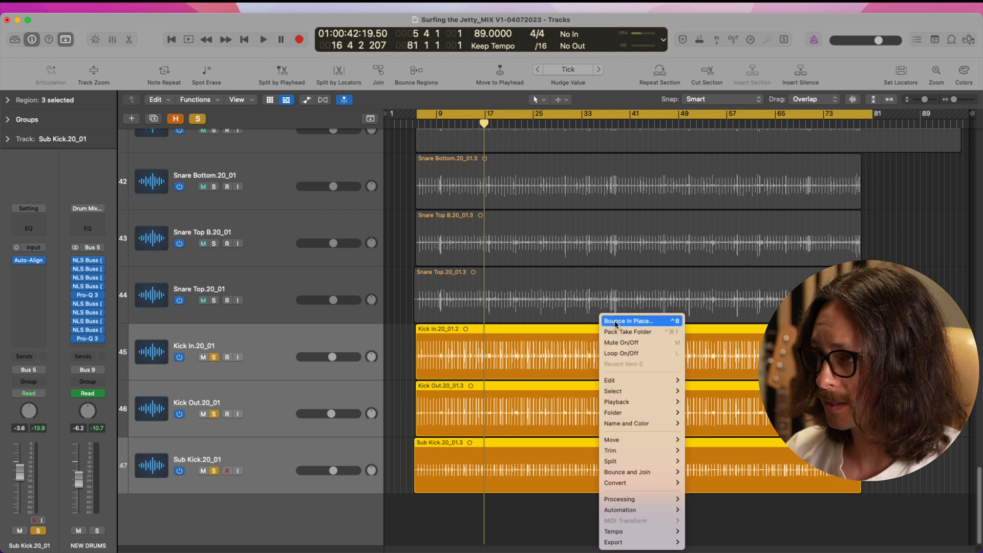
{"action": "left_click", "coordinate": [615, 322]}
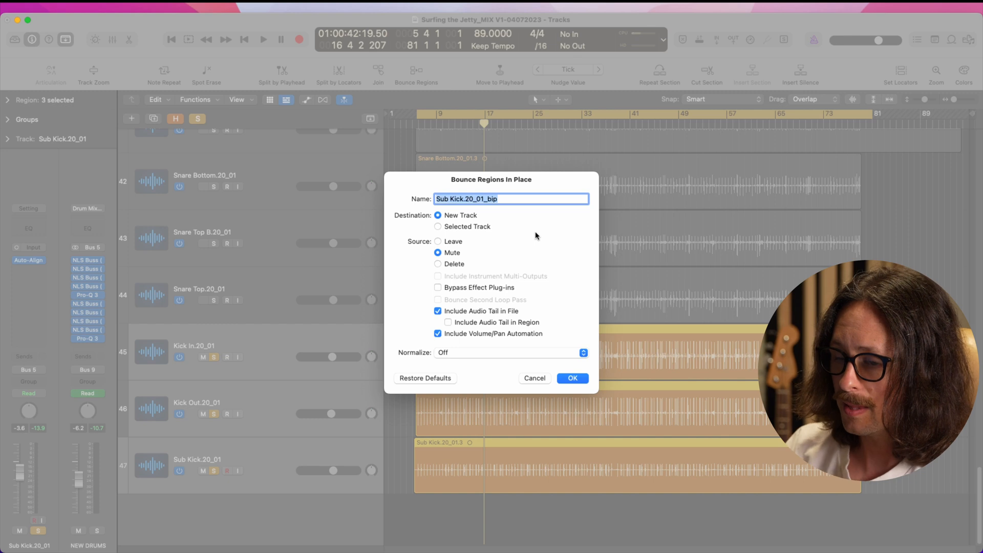
{"action": "type", "text": "All Kicks-Aligned"}
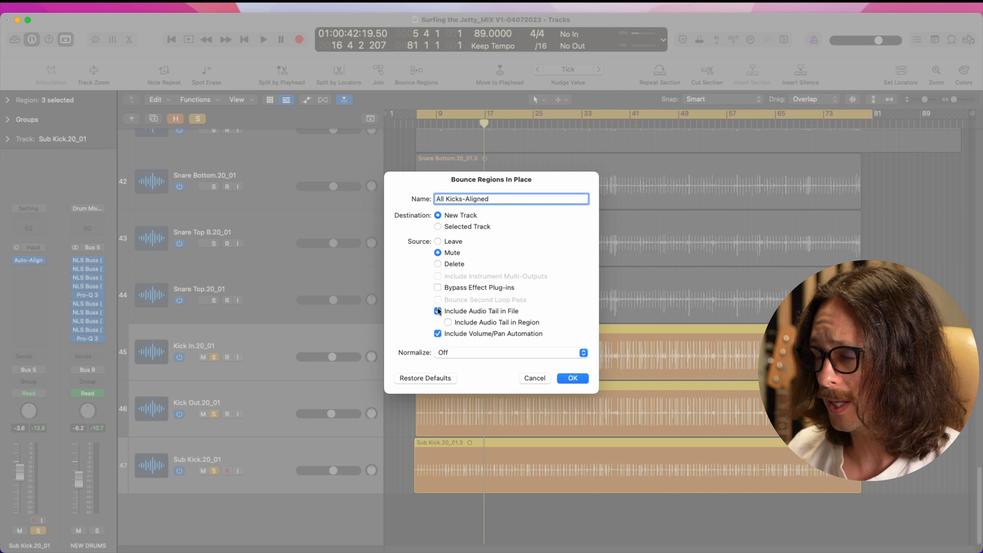
{"action": "left_click", "coordinate": [438, 334]}
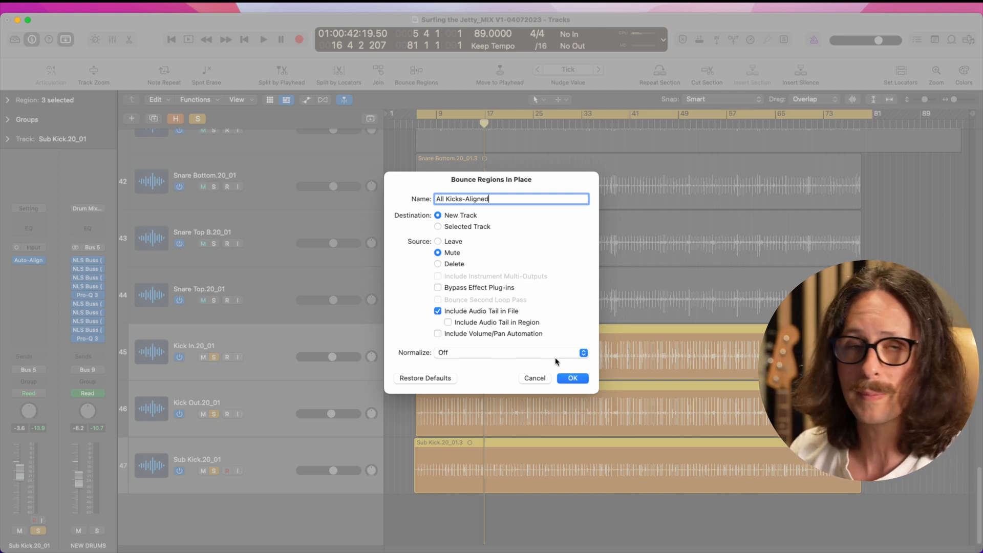
{"action": "left_click", "coordinate": [577, 379]}
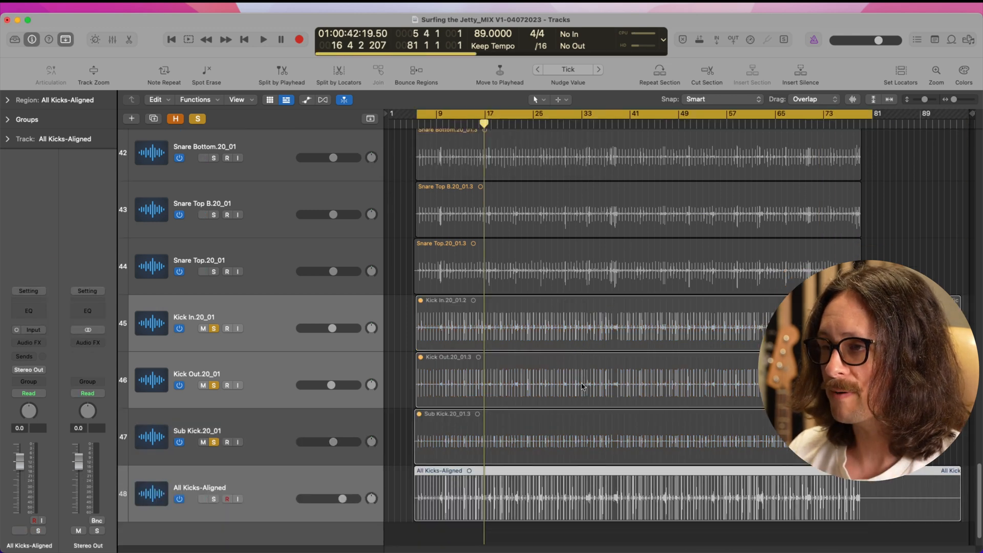
Step: Inspect the waveform of the bounced All Kicks-Aligned region up close and return to the full arrangement view
{"action": "scroll", "coordinate": [438, 429], "scroll_direction": "down", "scroll_amount": 2}
{"action": "left_click", "coordinate": [439, 443]}
{"action": "left_click_drag", "start_coordinate": [401, 431], "coordinate": [532, 510]}
{"action": "left_click_drag", "start_coordinate": [460, 380], "coordinate": [609, 494]}
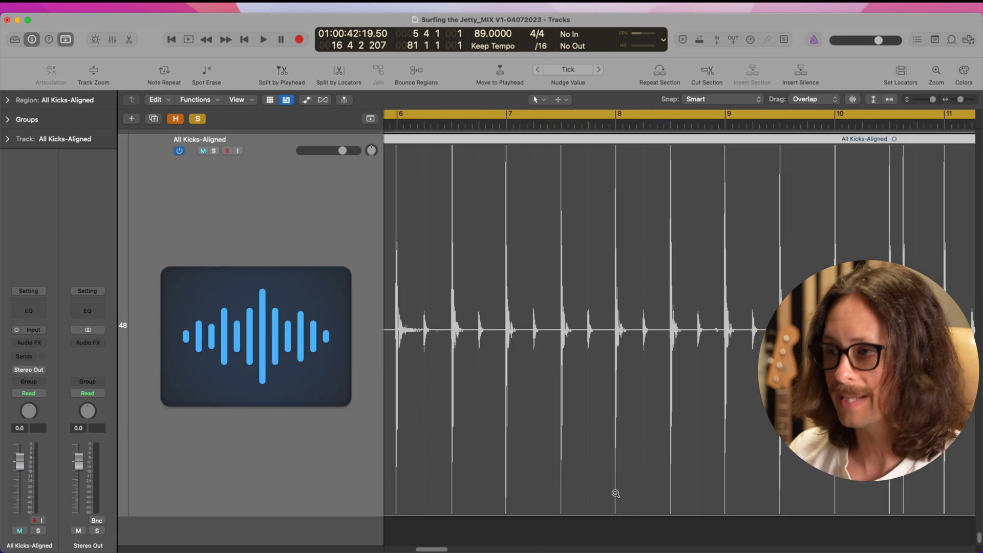
{"action": "left_click", "coordinate": [627, 438], "text": "ctrl+alt"}
{"action": "left_click", "coordinate": [589, 431], "text": "ctrl+alt"}
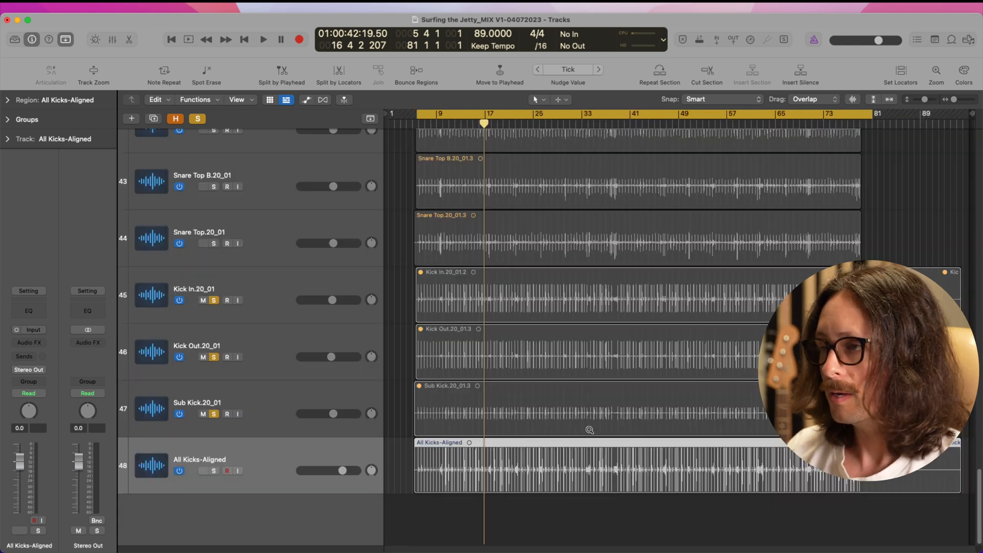
Step: Switch the solo from the three source kick tracks to All Kicks-Aligned and move that track above Kick In
{"action": "left_click", "coordinate": [214, 471]}
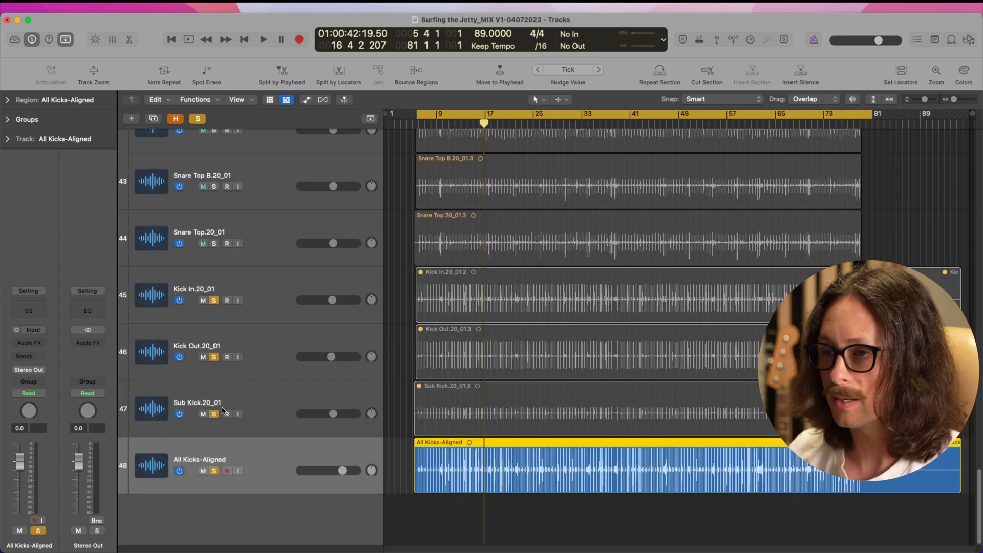
{"action": "left_click_drag", "start_coordinate": [217, 415], "coordinate": [216, 309]}
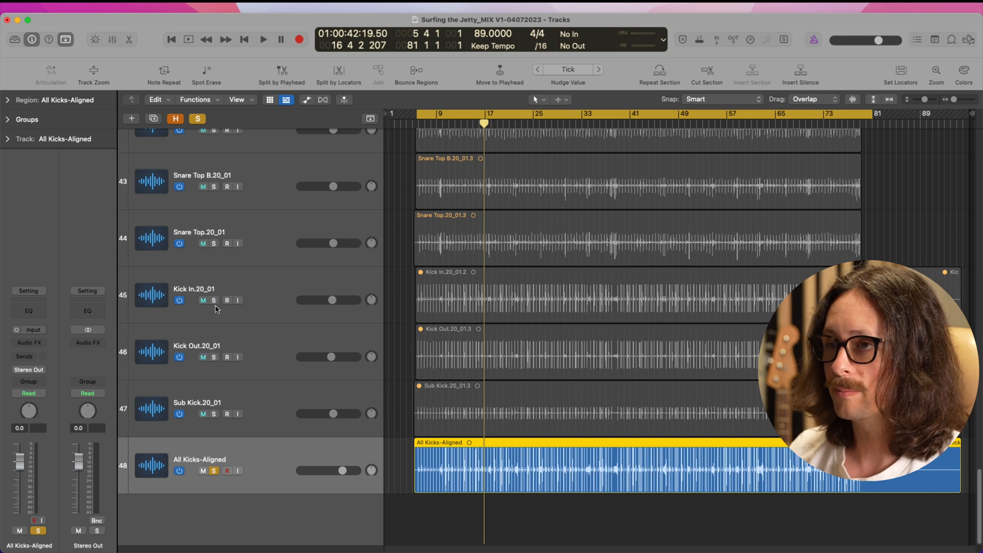
{"action": "left_click_drag", "start_coordinate": [257, 458], "coordinate": [256, 266]}
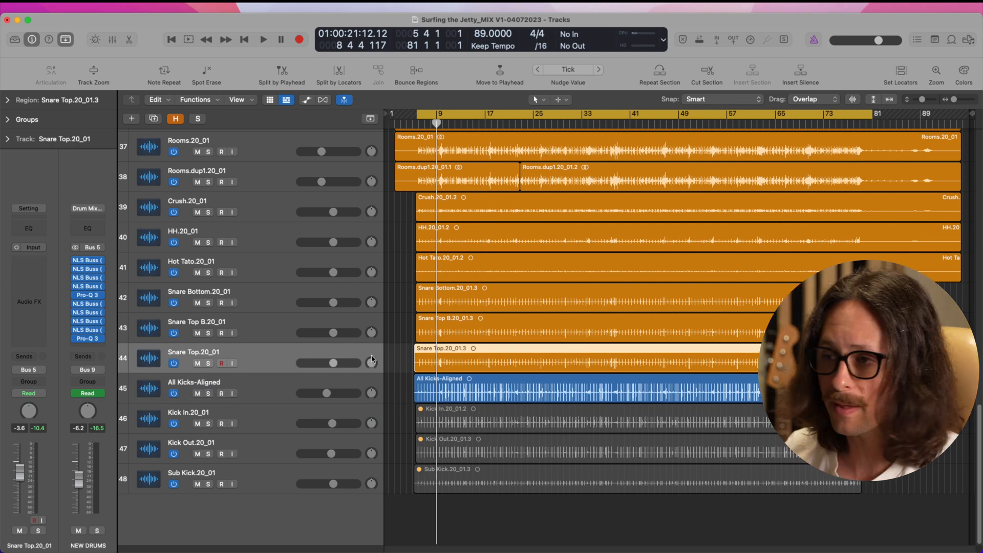
Step: Balance the All Kicks-Aligned track against the drums during playback, setting its volume to -1.5 dB, and stop playback
{"action": "left_click", "coordinate": [285, 394]}
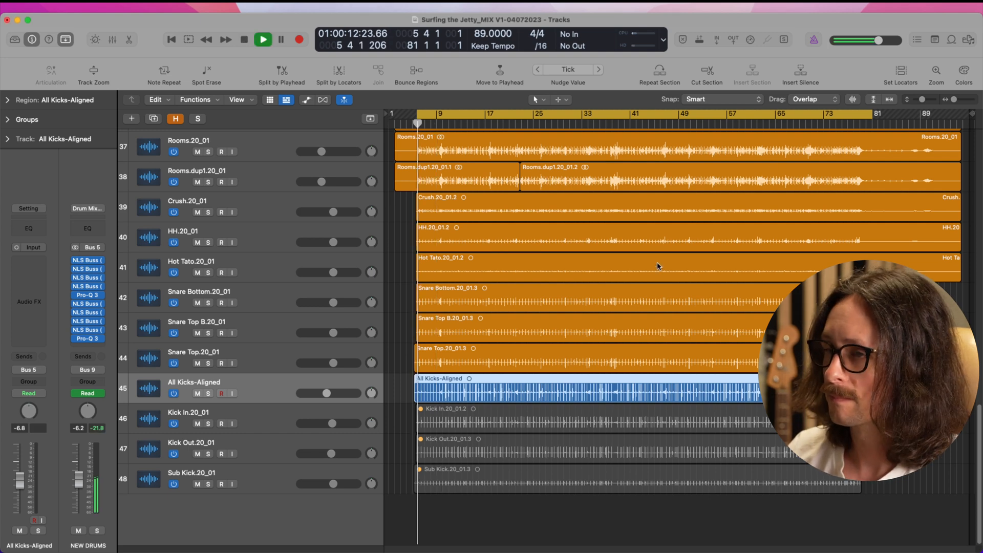
{"action": "mouse_move", "coordinate": [330, 394]}
{"action": "left_mouse_down"}
{"action": "mouse_move", "coordinate": [348, 381]}
{"action": "mouse_move", "coordinate": [343, 393]}
{"action": "left_mouse_up"}
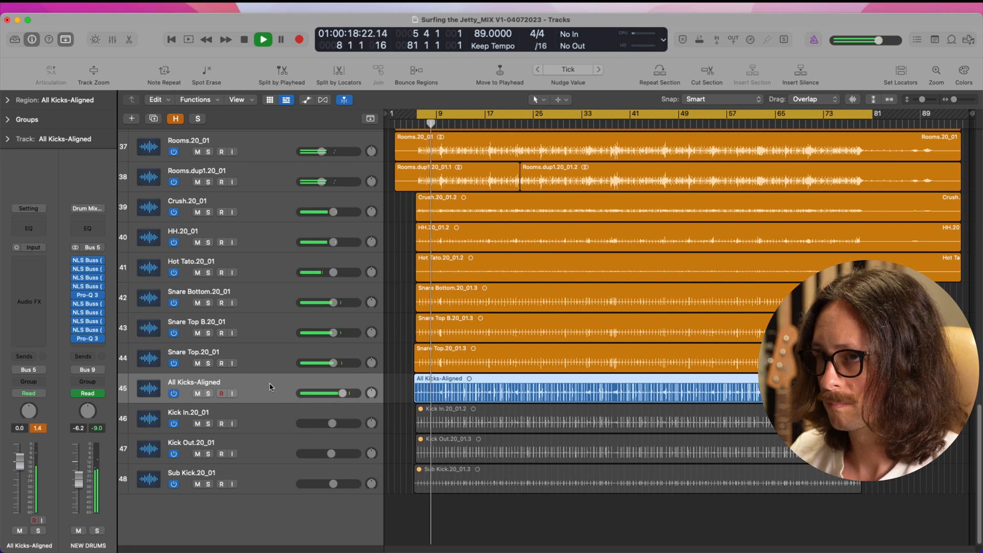
{"action": "left_click_drag", "start_coordinate": [346, 395], "coordinate": [344, 395]}
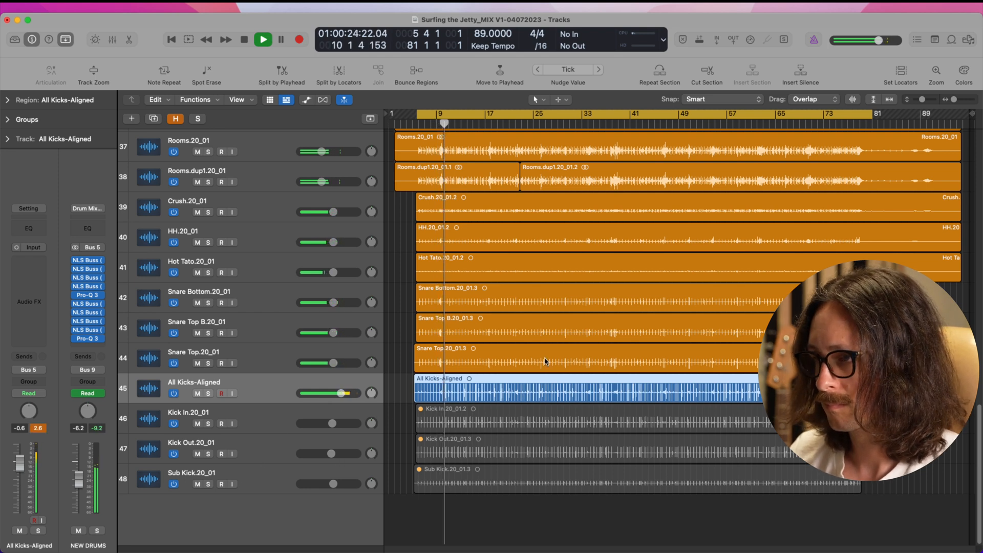
{"action": "left_click_drag", "start_coordinate": [340, 393], "coordinate": [337, 394]}
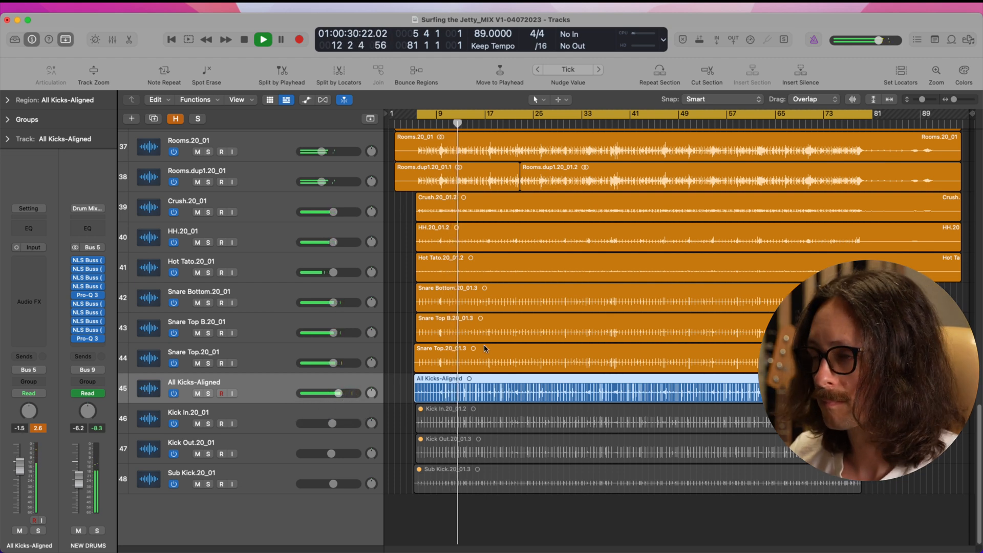
{"action": "left_click", "coordinate": [39, 429]}
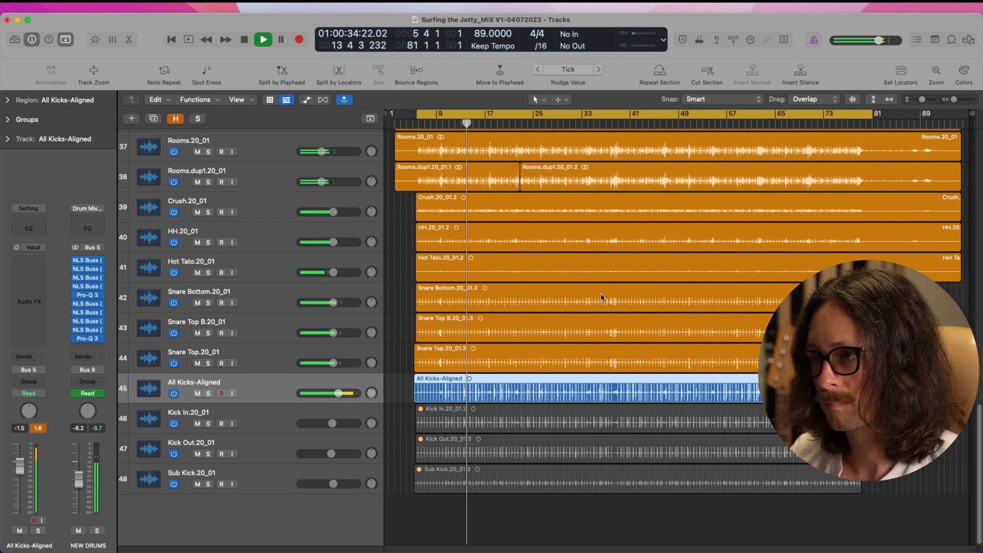
{"action": "key", "text": "space"}
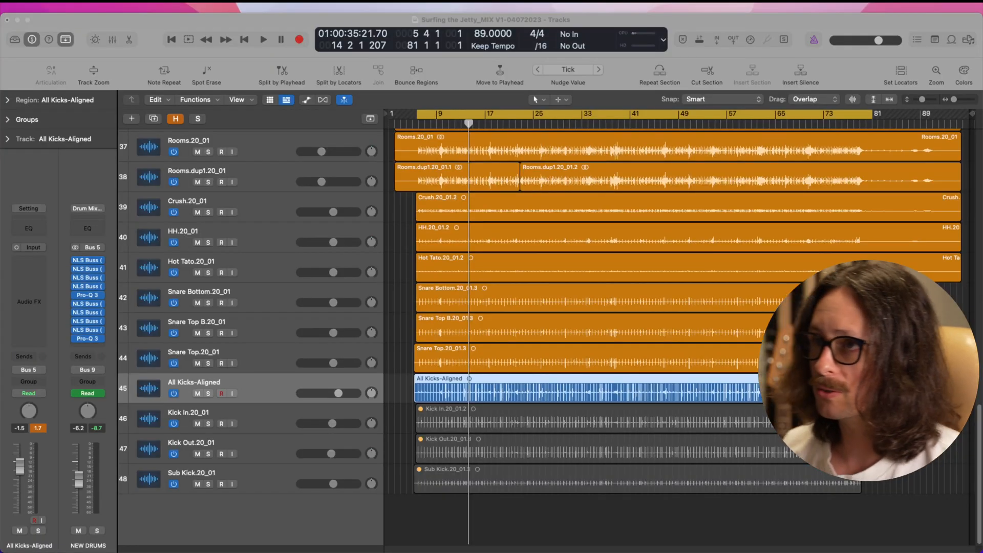
Step: Set the gain of the All Kicks-Aligned region to -1.8 dB and clear the channel's peak level reading
{"action": "left_click", "coordinate": [203, 19]}
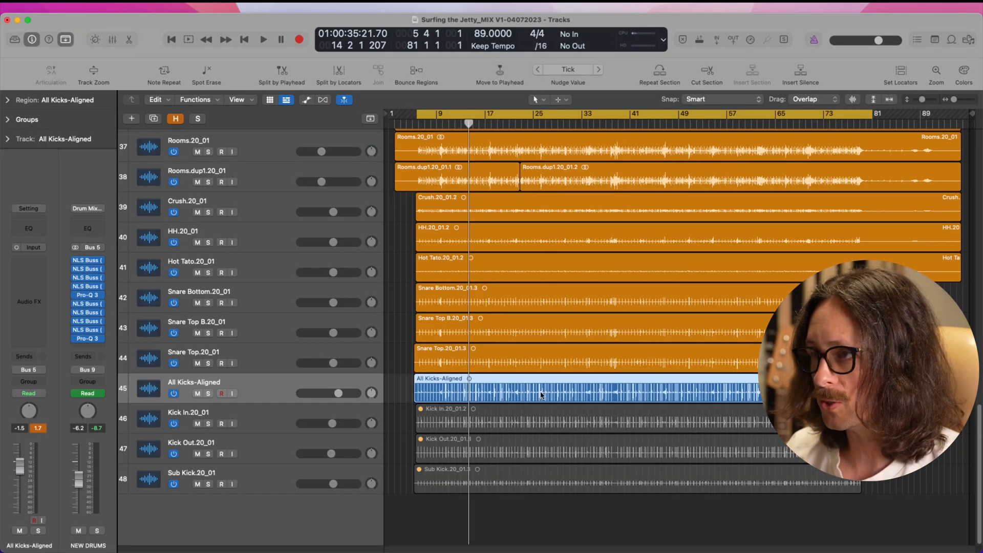
{"action": "left_click", "coordinate": [7, 100]}
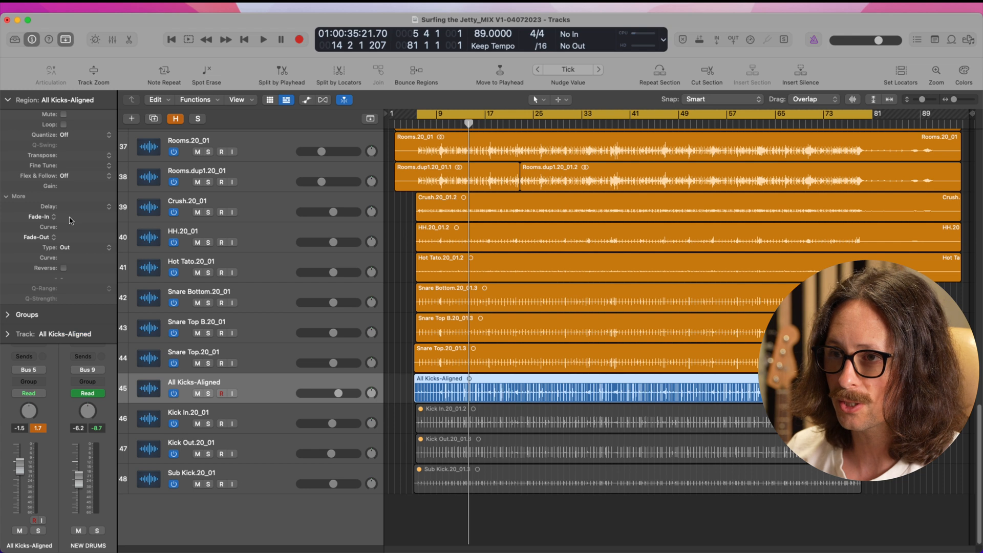
{"action": "left_click_drag", "start_coordinate": [71, 189], "coordinate": [69, 232]}
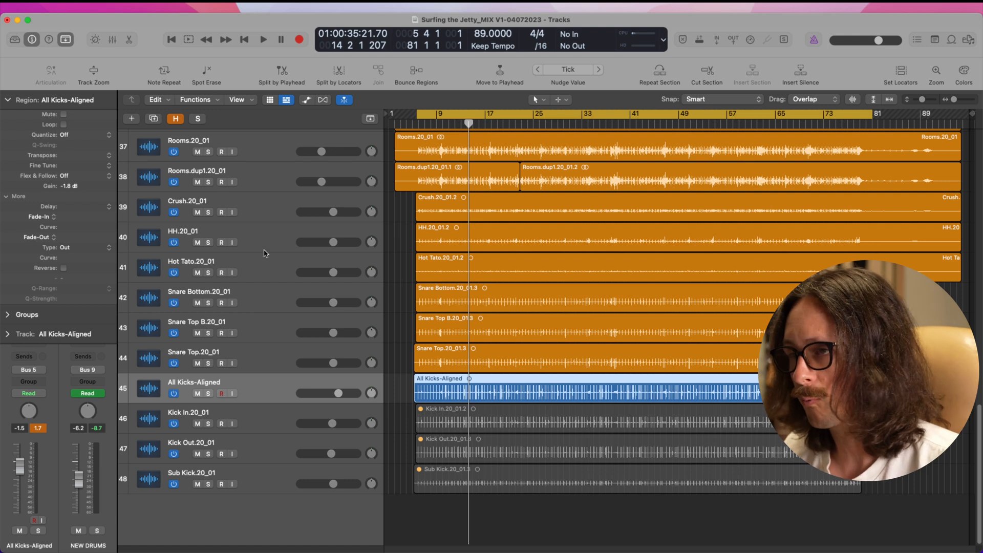
{"action": "left_click", "coordinate": [7, 100]}
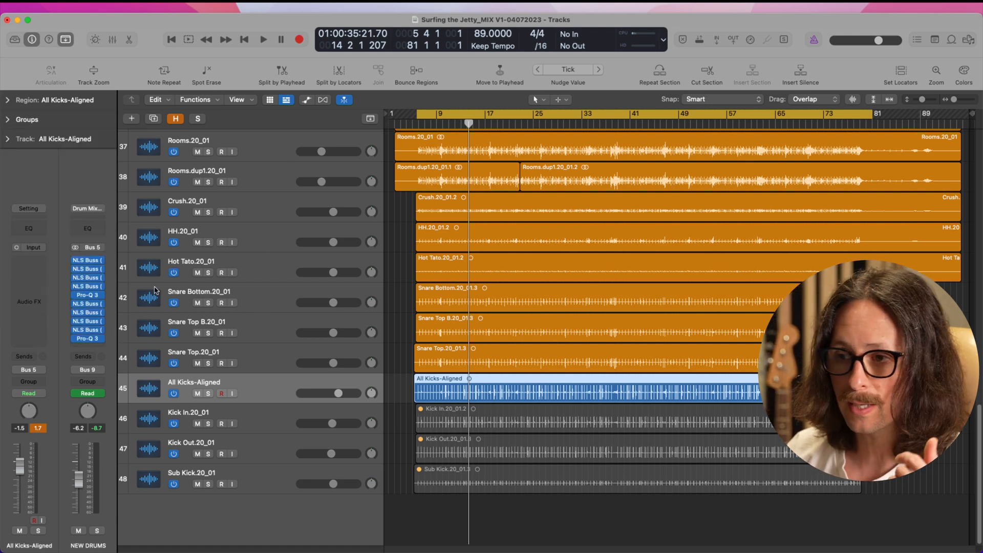
{"action": "left_click", "coordinate": [39, 429]}
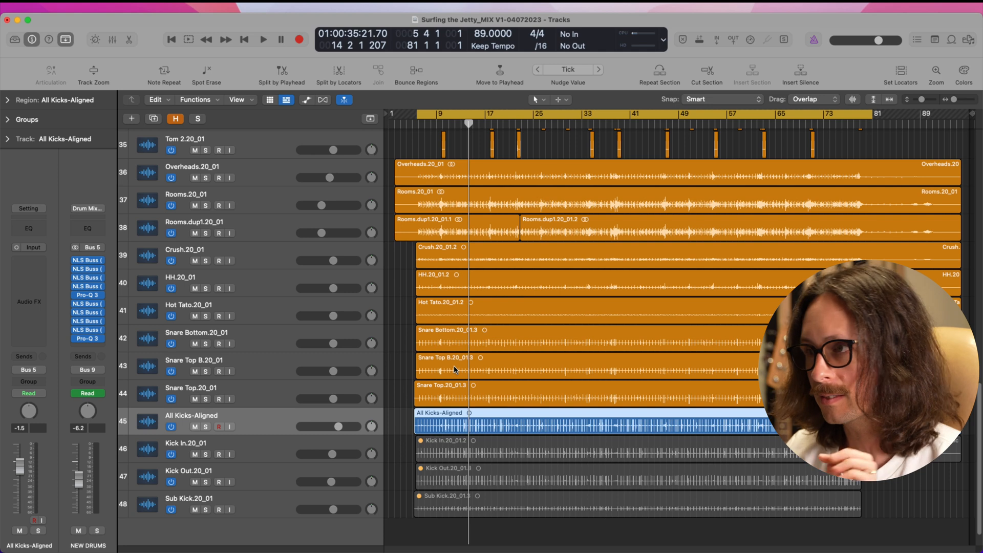
Step: Select the Snare Top, Snare Top B and Snare Bottom tracks, solo them together in the mixer and play them back
{"action": "left_click", "coordinate": [255, 397]}
{"action": "left_click", "coordinate": [269, 338], "text": "shift"}
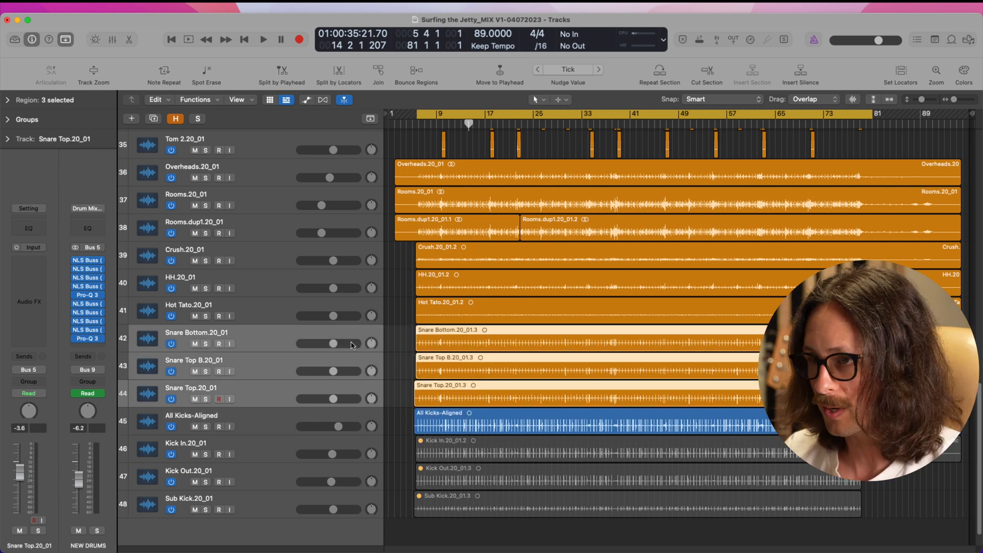
{"action": "key", "text": "x"}
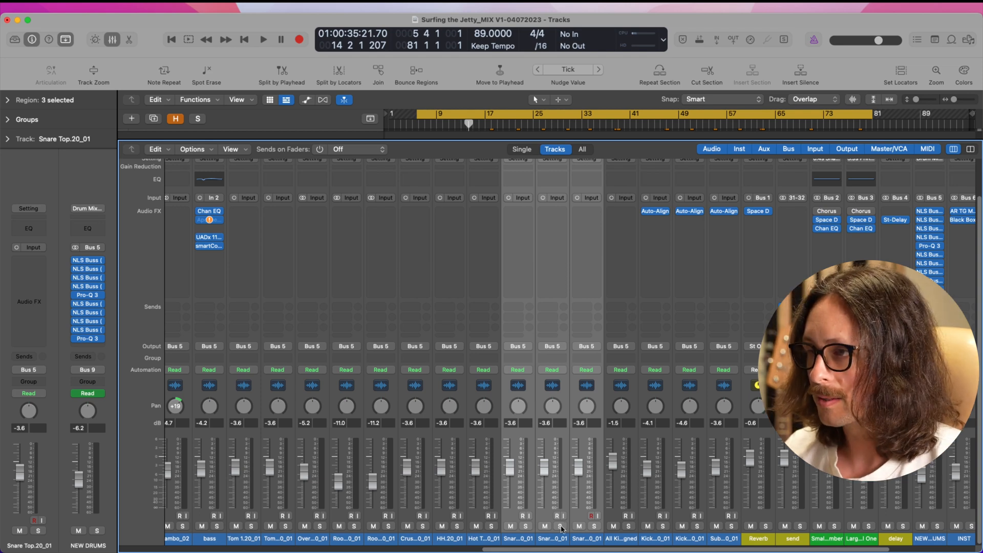
{"action": "left_click", "coordinate": [560, 526]}
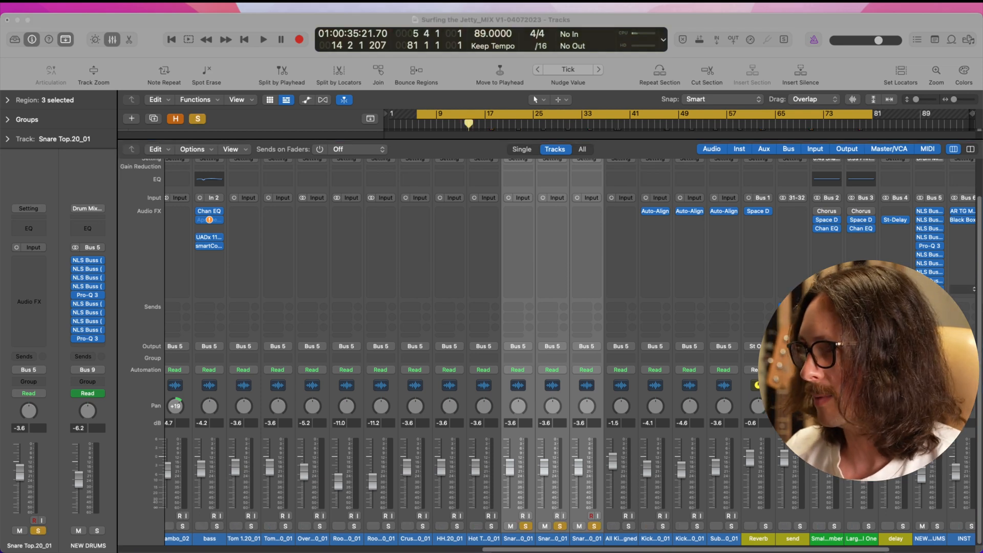
{"action": "left_click", "coordinate": [614, 180]}
{"action": "key", "text": "space"}
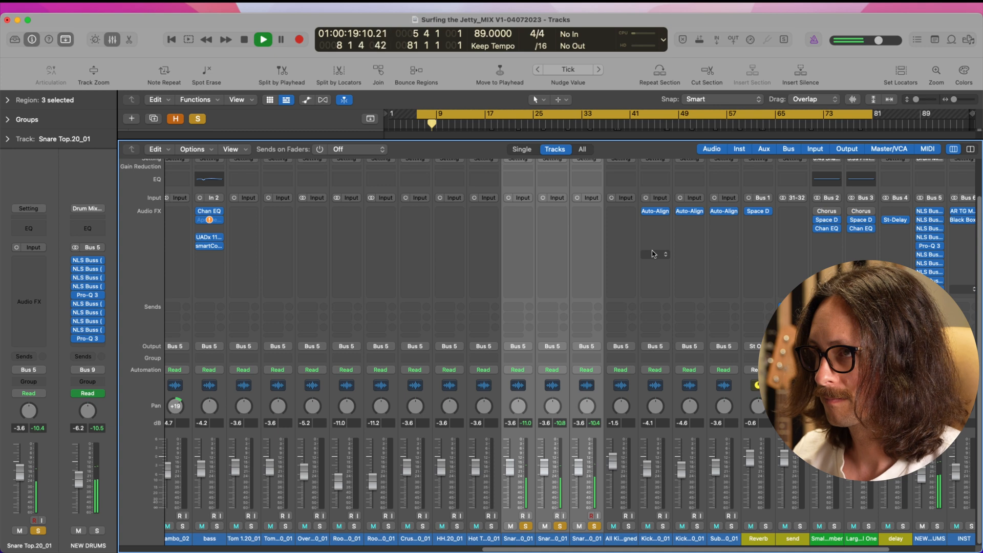
{"action": "key", "text": "space"}
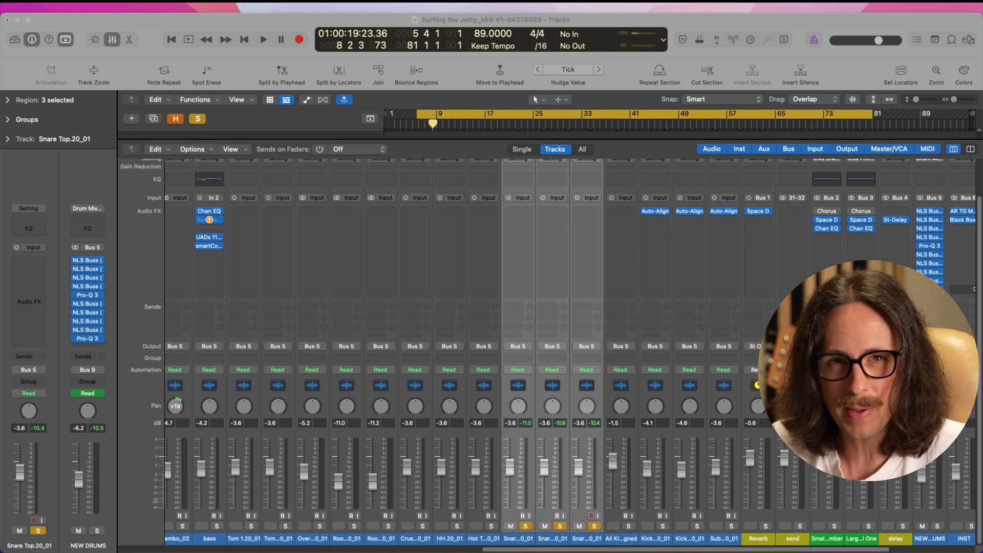
Step: Insert the Auto-Align 2 (ARA) plug-in on the three selected snare channels
{"action": "left_click", "coordinate": [589, 256]}
{"action": "left_click", "coordinate": [530, 215]}
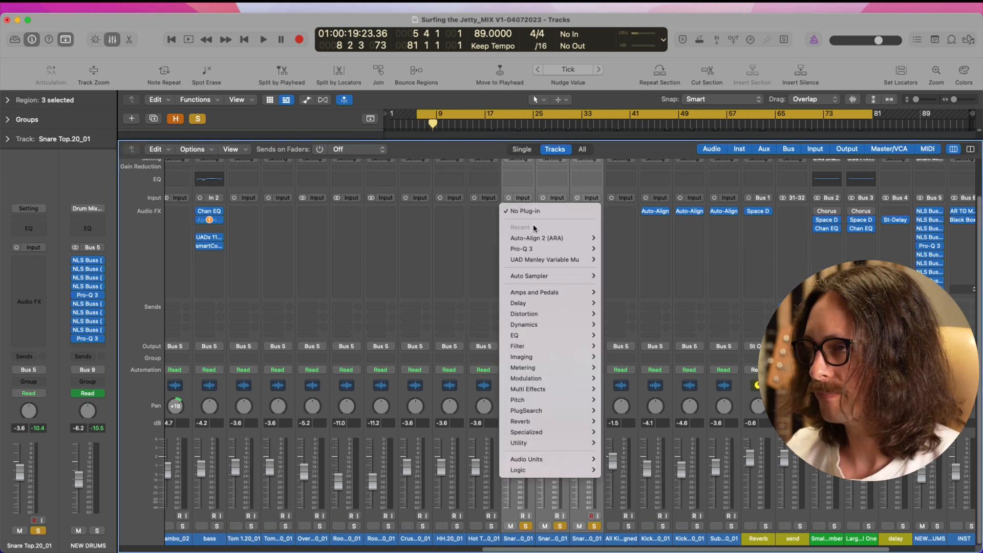
{"action": "mouse_move", "coordinate": [565, 242]}
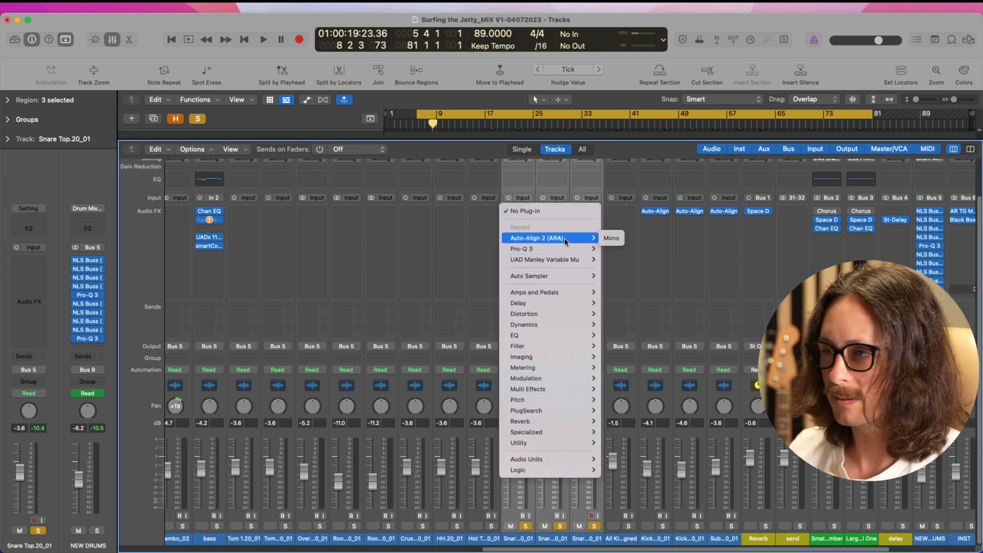
{"action": "left_click", "coordinate": [566, 242]}
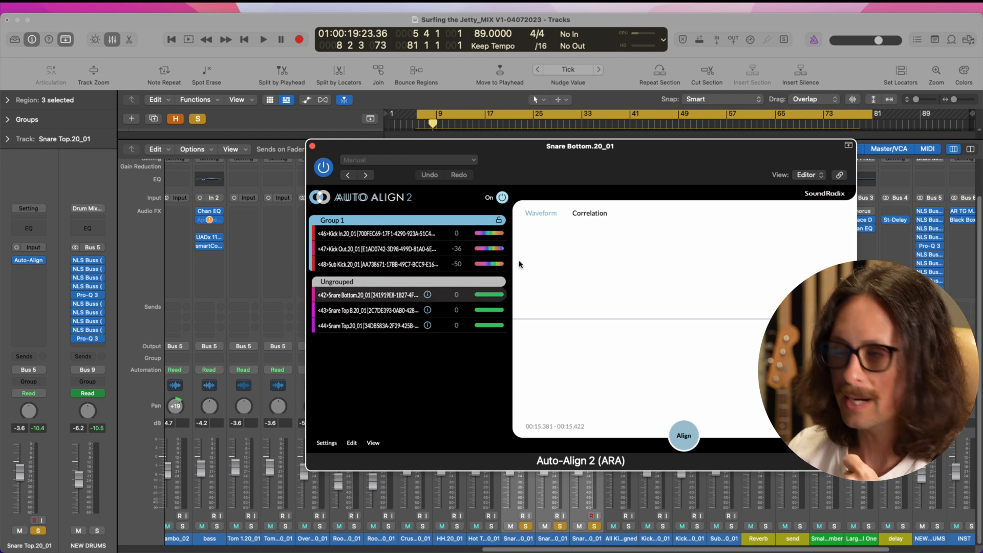
Step: Align the three snare tracks in Auto-Align 2 while the song plays and adjust the zoom of the waveform display
{"action": "left_click", "coordinate": [683, 435]}
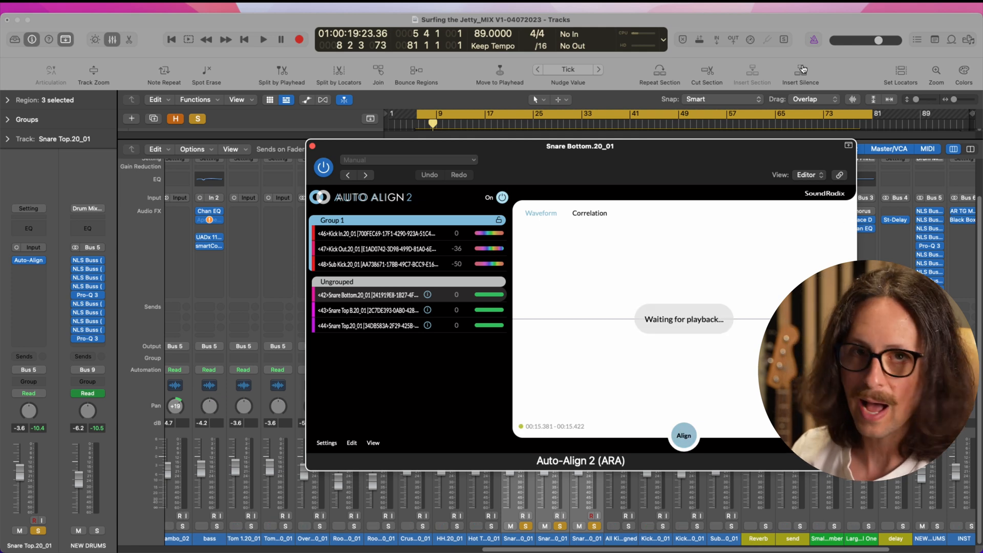
{"action": "left_click_drag", "start_coordinate": [558, 155], "coordinate": [367, 102]}
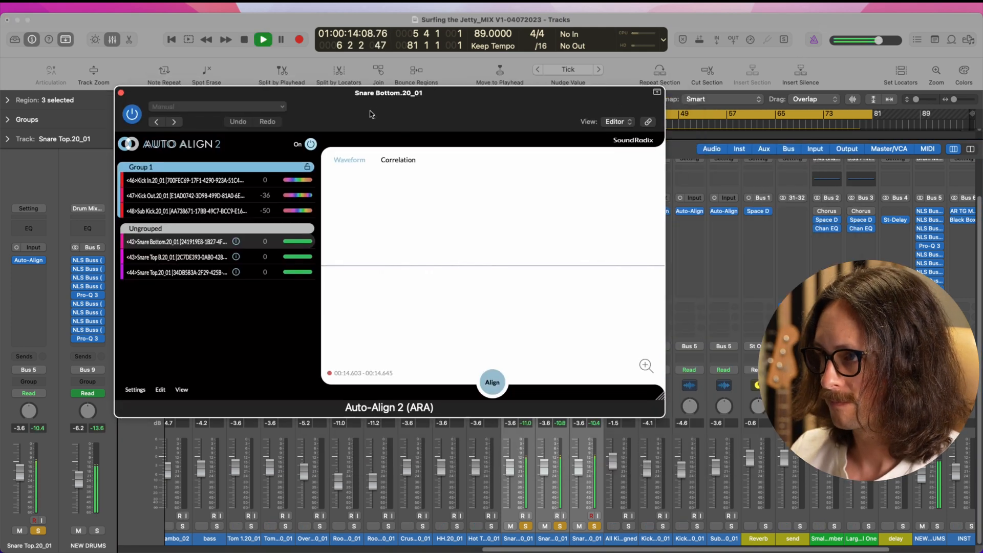
{"action": "left_click_drag", "start_coordinate": [643, 366], "coordinate": [636, 369]}
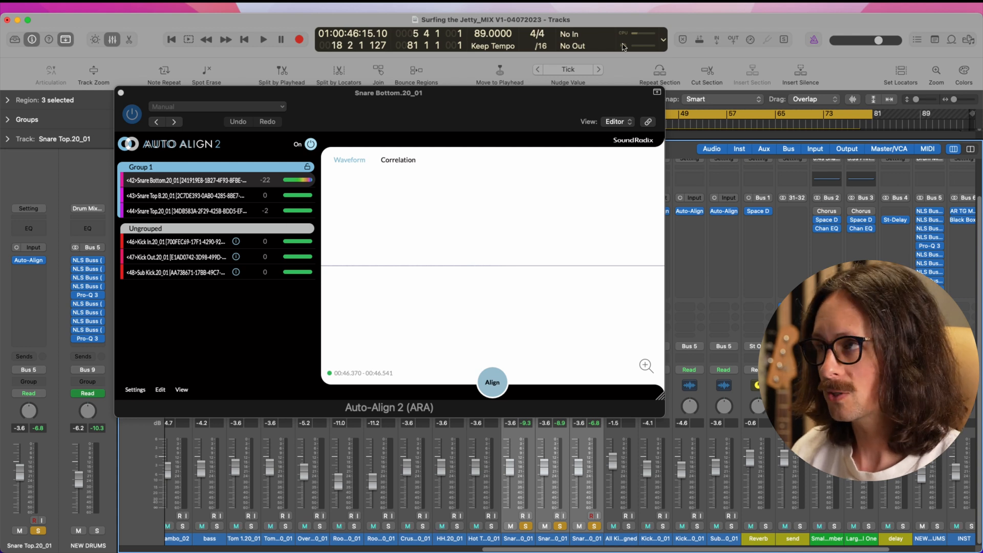
Step: Compare the snares with Auto-Align 2 off and on during playback and leave the alignment on
{"action": "key", "text": "space"}
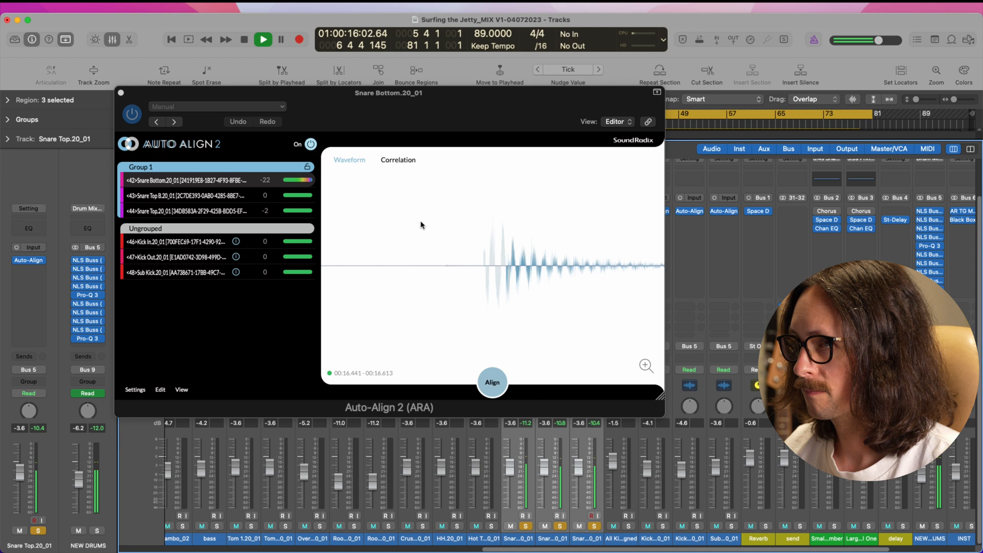
{"action": "left_click", "coordinate": [311, 144]}
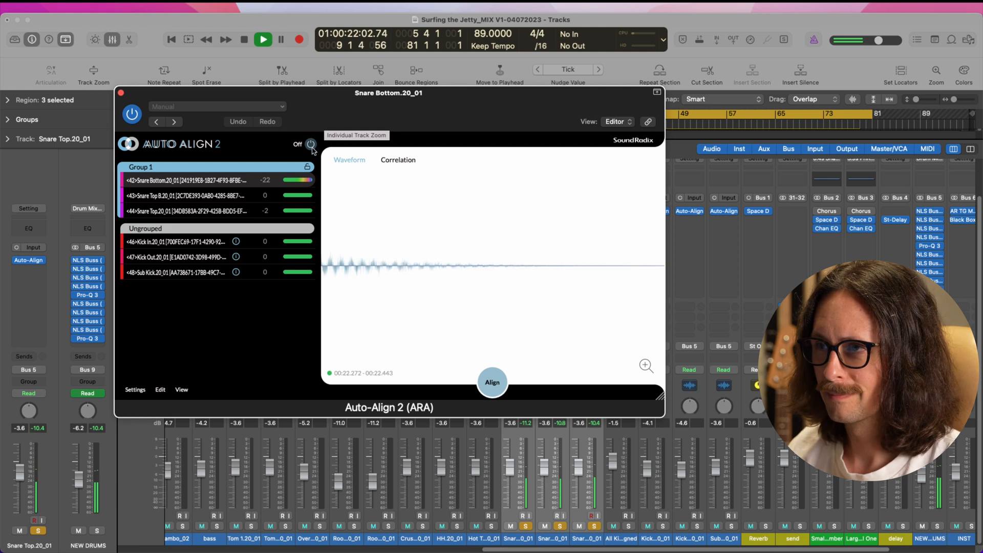
{"action": "left_click", "coordinate": [311, 144]}
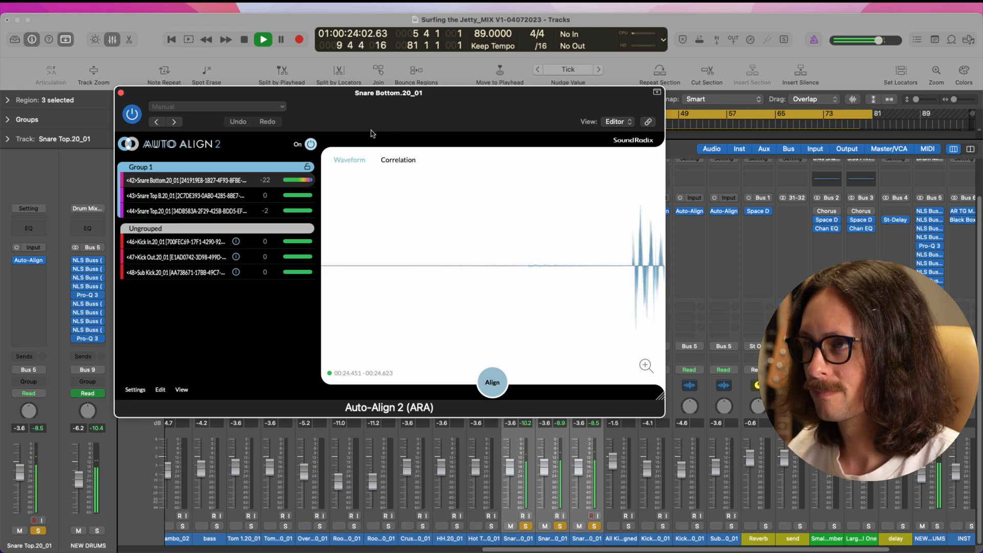
{"action": "left_click", "coordinate": [312, 144]}
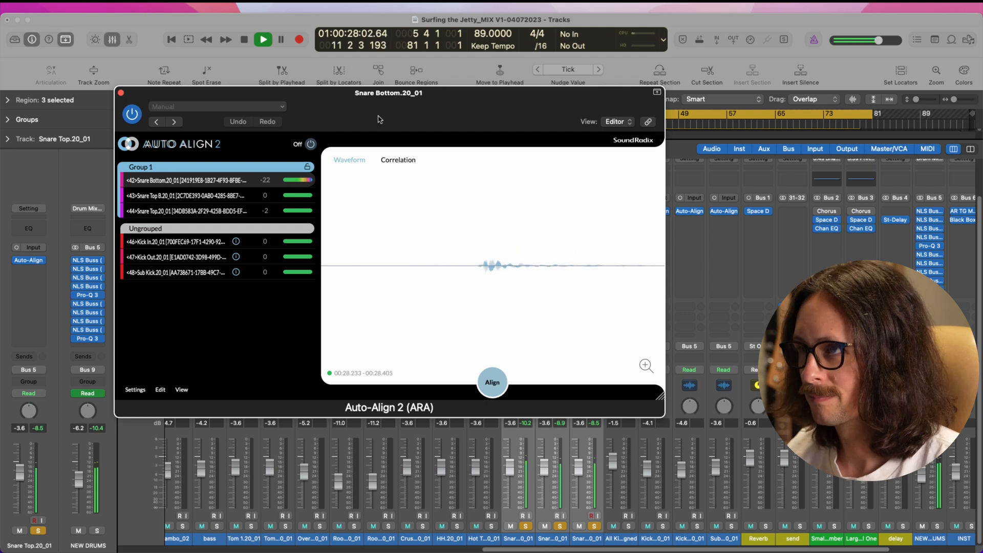
{"action": "left_click", "coordinate": [311, 145]}
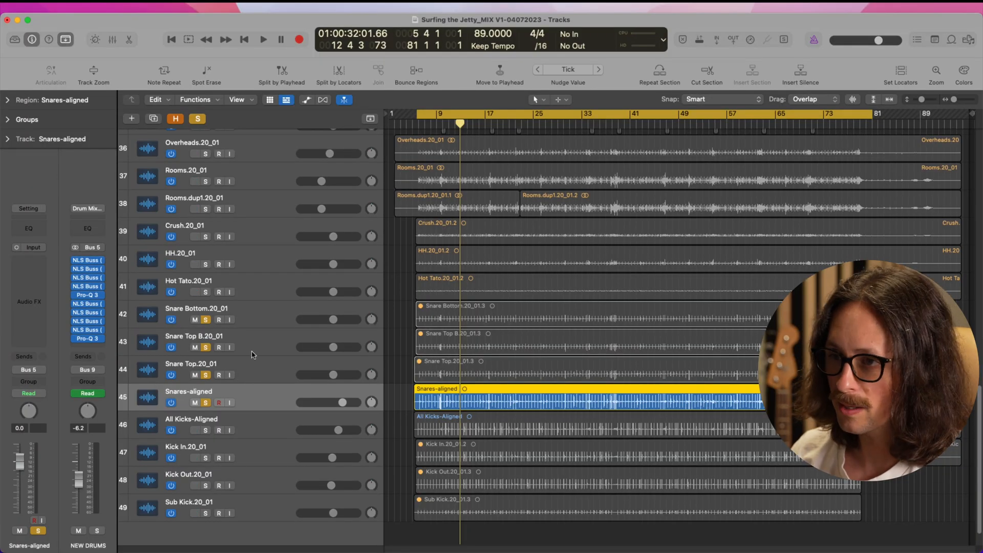
Step: Move the three source snare tracks below All Kicks-Aligned and turn off solo on them and on Snares-aligned
{"action": "left_click_drag", "start_coordinate": [205, 375], "coordinate": [205, 320]}
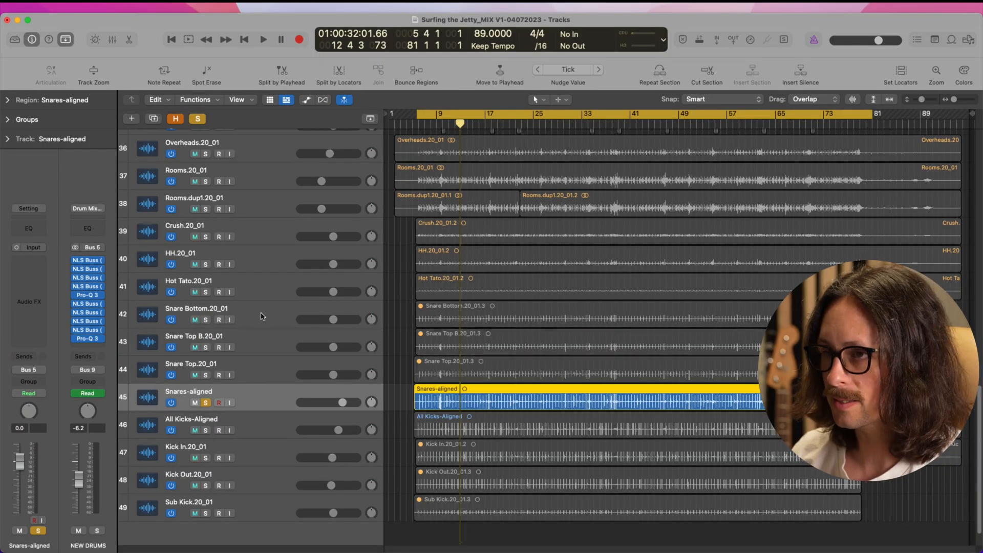
{"action": "left_click", "coordinate": [262, 315]}
{"action": "left_click", "coordinate": [251, 374], "text": "shift"}
{"action": "left_click_drag", "start_coordinate": [251, 374], "coordinate": [248, 428]}
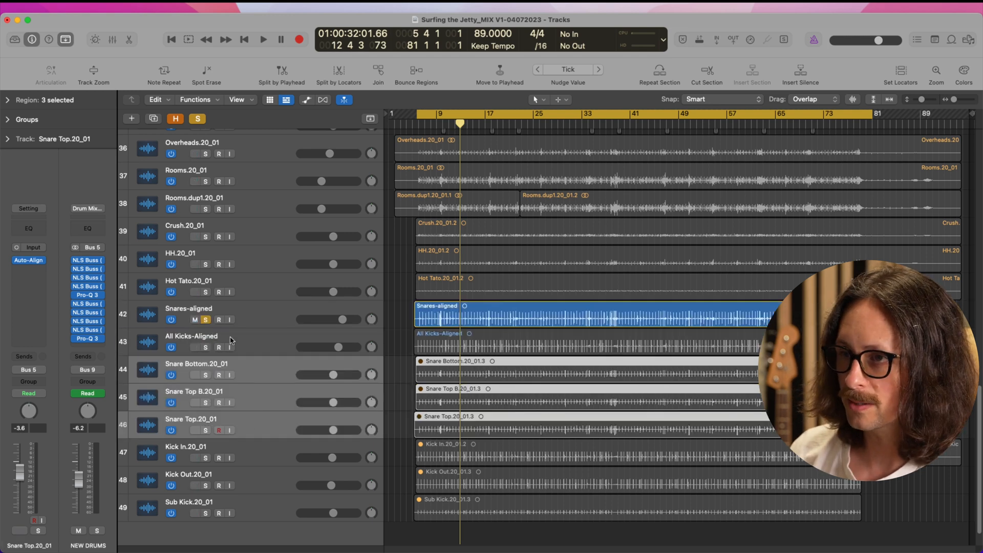
{"action": "left_click", "coordinate": [207, 320]}
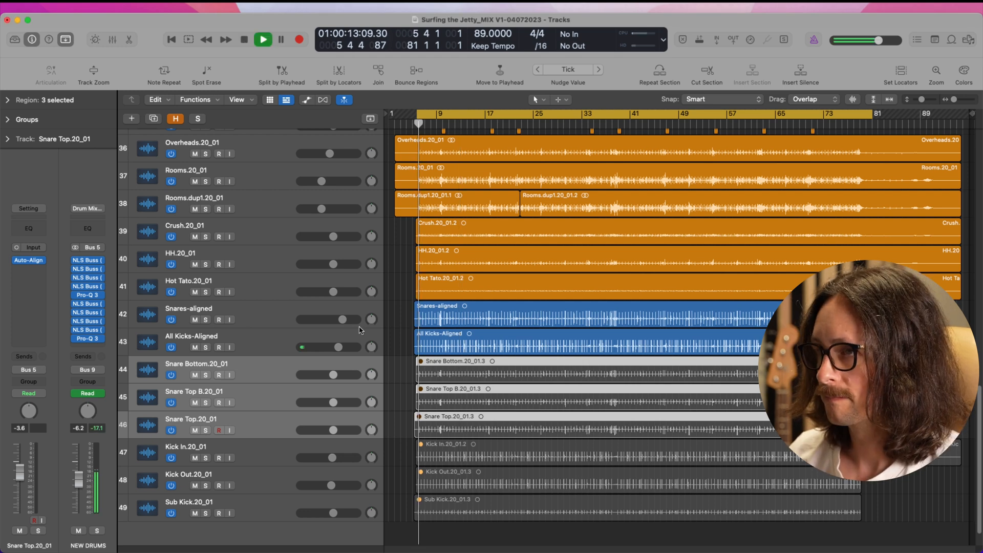
Step: Solo the drum channels from Tom 1 through All Kicks-Aligned in the mixer, leaving the bass channel out
{"action": "key", "text": "x"}
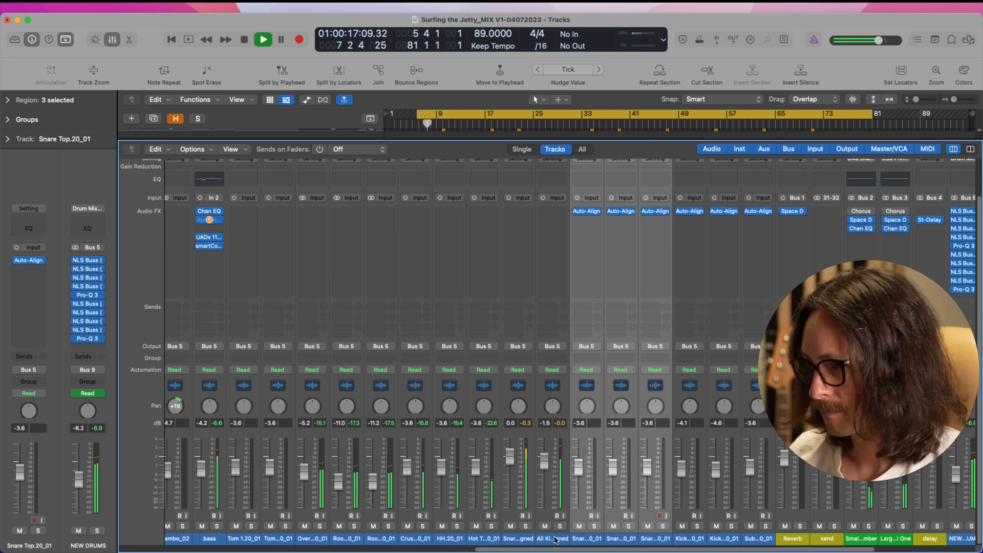
{"action": "left_click", "coordinate": [545, 521]}
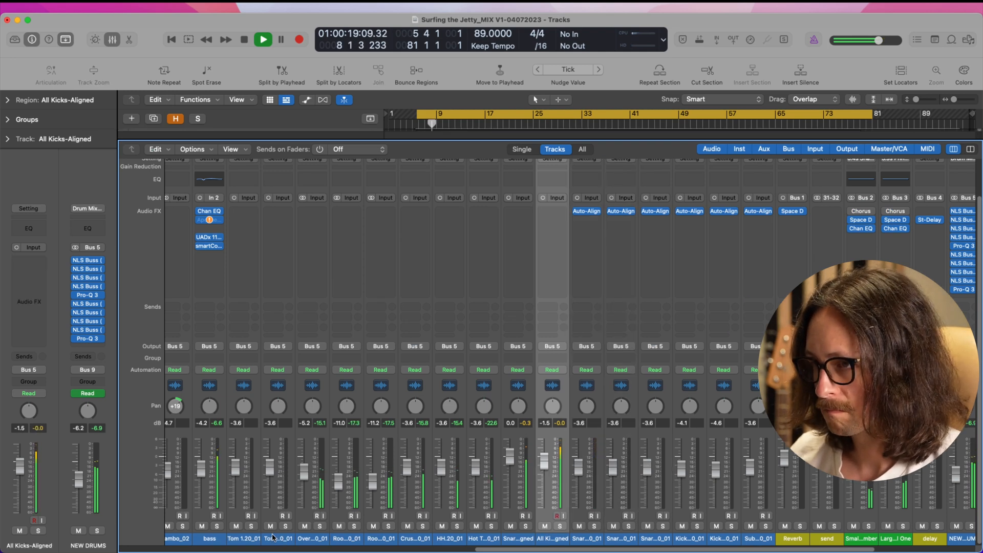
{"action": "left_click", "coordinate": [216, 540], "text": "shift"}
{"action": "left_click", "coordinate": [217, 526]}
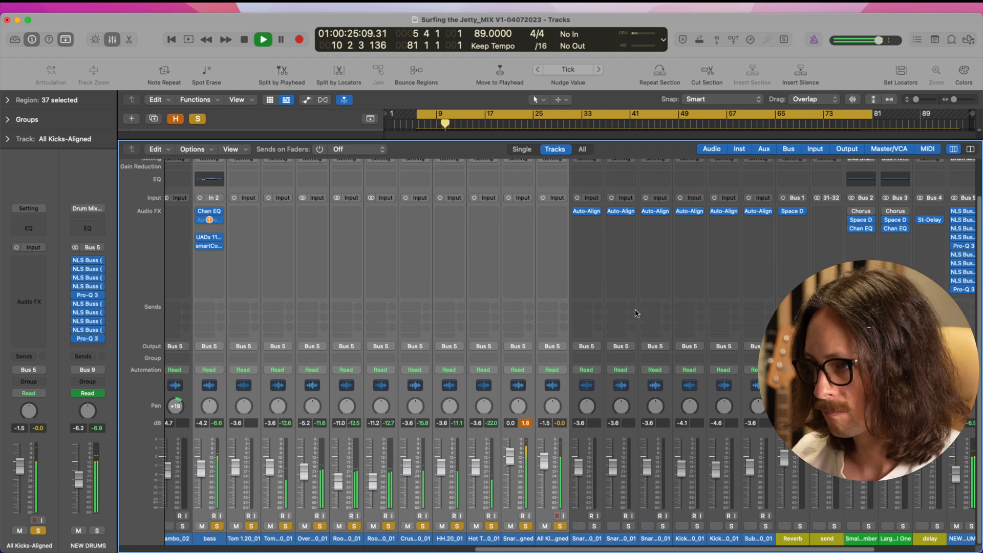
{"action": "left_click", "coordinate": [217, 526]}
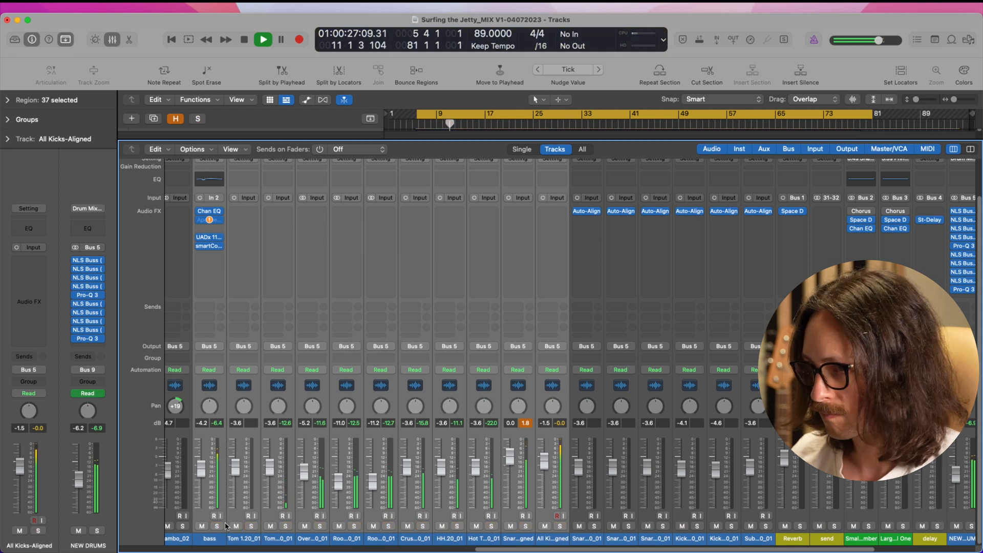
{"action": "left_click", "coordinate": [253, 538]}
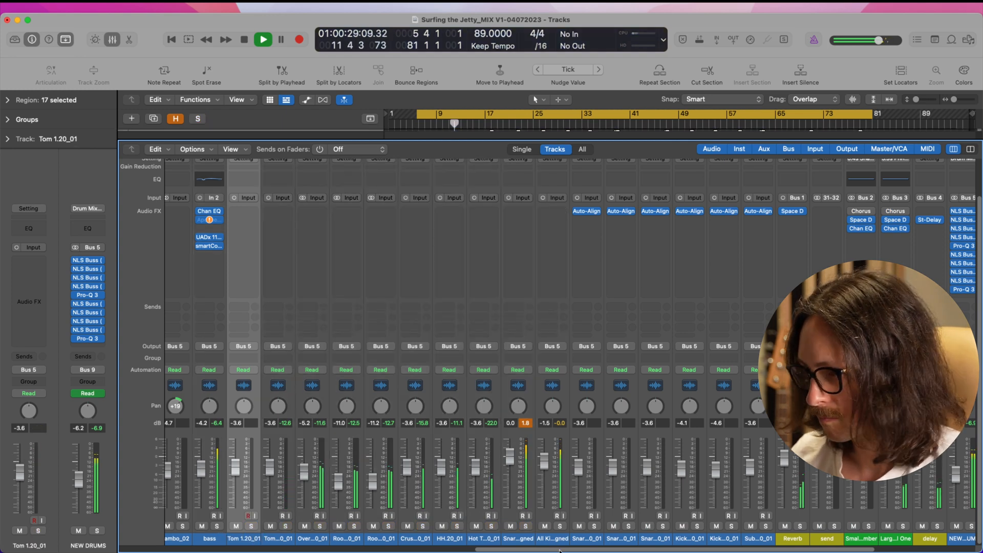
{"action": "left_click", "coordinate": [547, 540], "text": "shift"}
{"action": "left_click", "coordinate": [560, 526]}
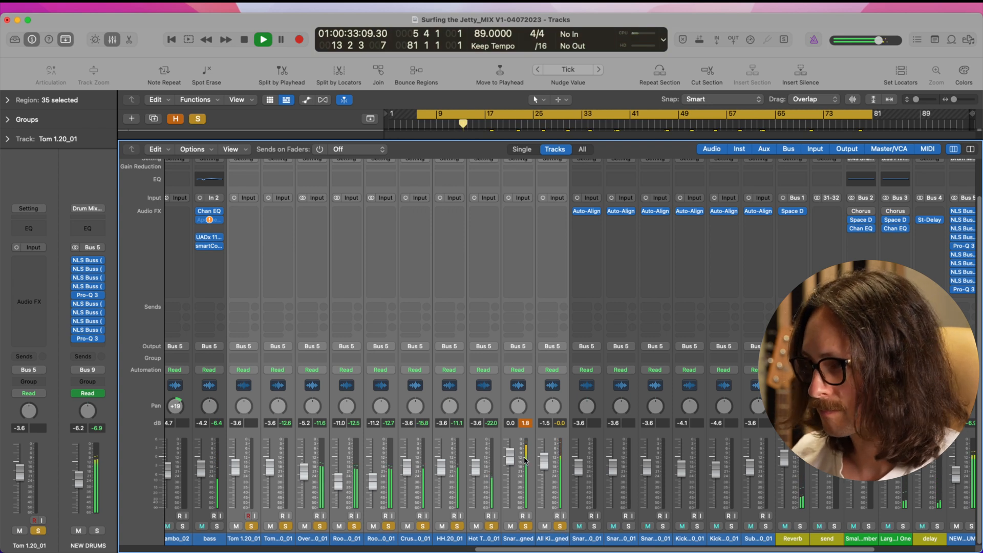
Step: Lower the selected drum channels together by 0.4 dB and set the Snares-aligned fader to -1.0 dB
{"action": "left_click_drag", "start_coordinate": [510, 463], "coordinate": [510, 464]}
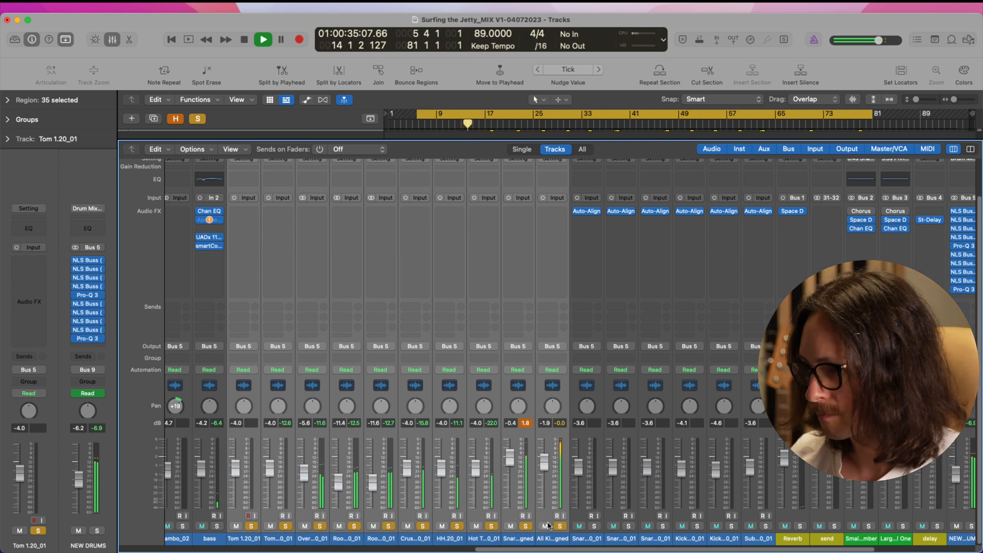
{"action": "left_click", "coordinate": [555, 537]}
{"action": "left_click_drag", "start_coordinate": [510, 460], "coordinate": [510, 461]}
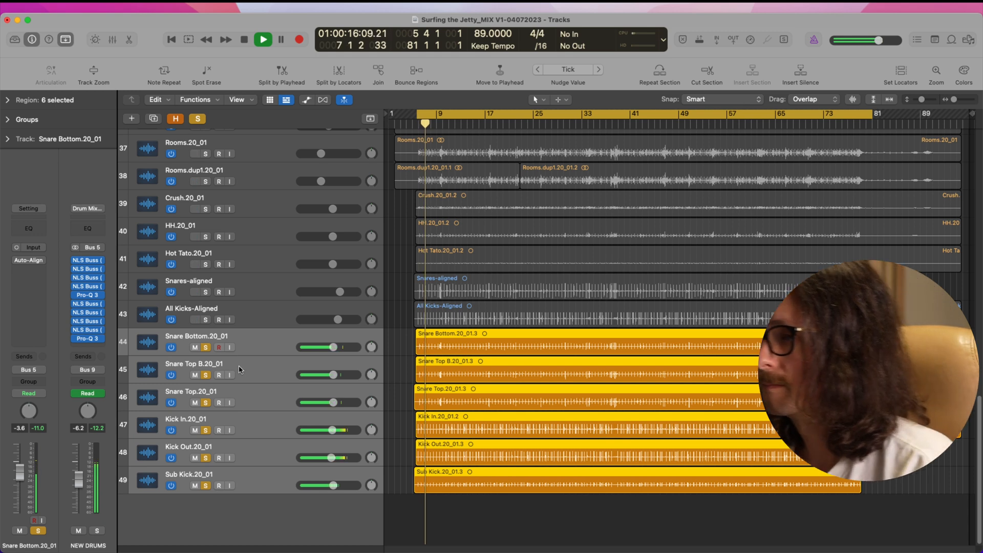
Step: Compare the six source kick and snare tracks with Snares-aligned and All Kicks-Aligned in solo during playback, and clear the solos
{"action": "left_click", "coordinate": [254, 313]}
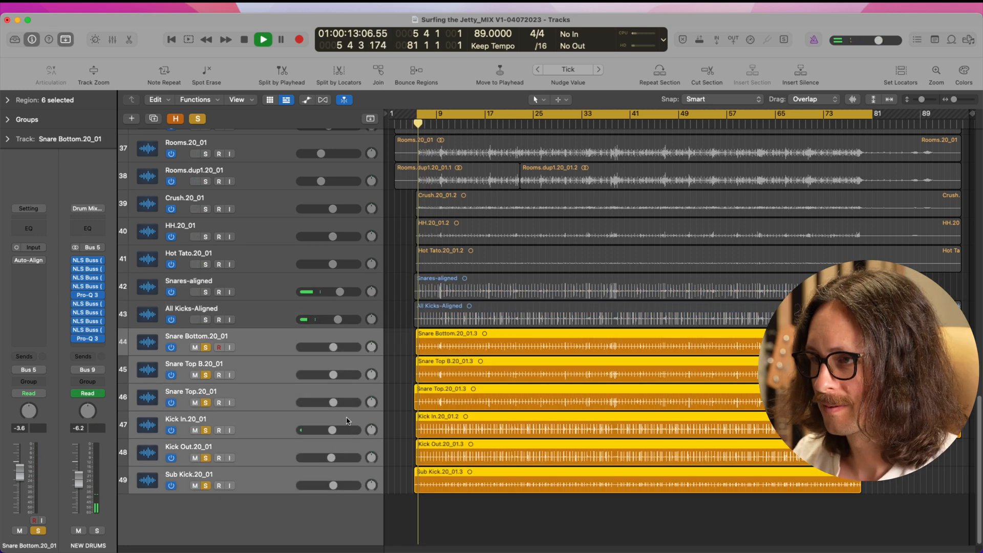
{"action": "left_click", "coordinate": [265, 312]}
{"action": "left_click", "coordinate": [259, 296], "text": "shift"}
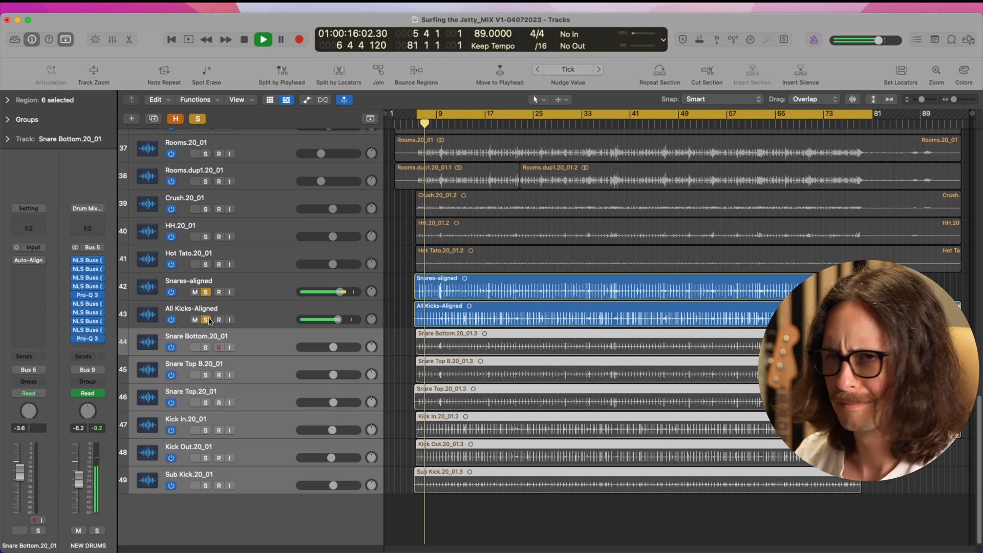
{"action": "left_click_drag", "start_coordinate": [205, 318], "coordinate": [205, 292]}
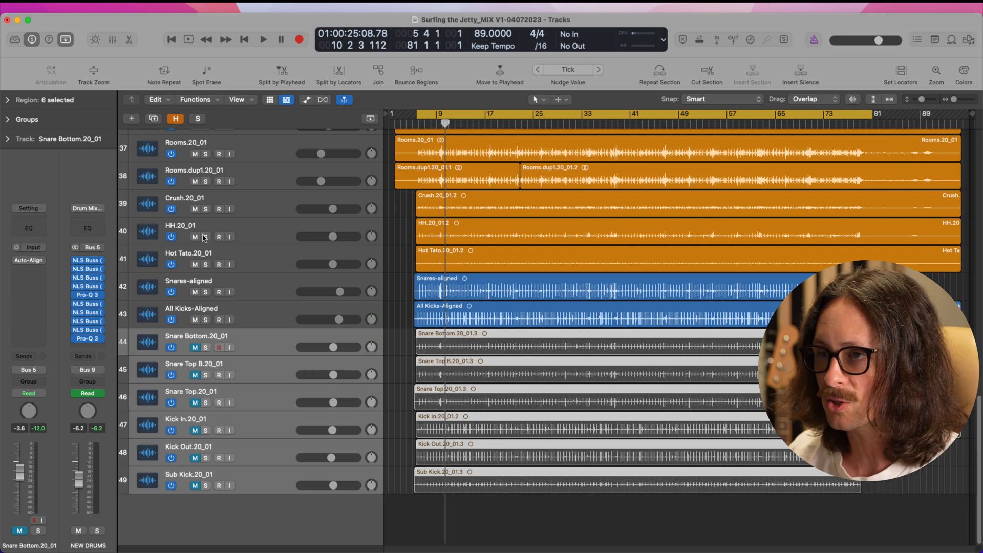
Step: Move the bass track directly above Snares-aligned and remove the plug-in marked with a warning from its inserts
{"action": "left_click", "coordinate": [243, 312]}
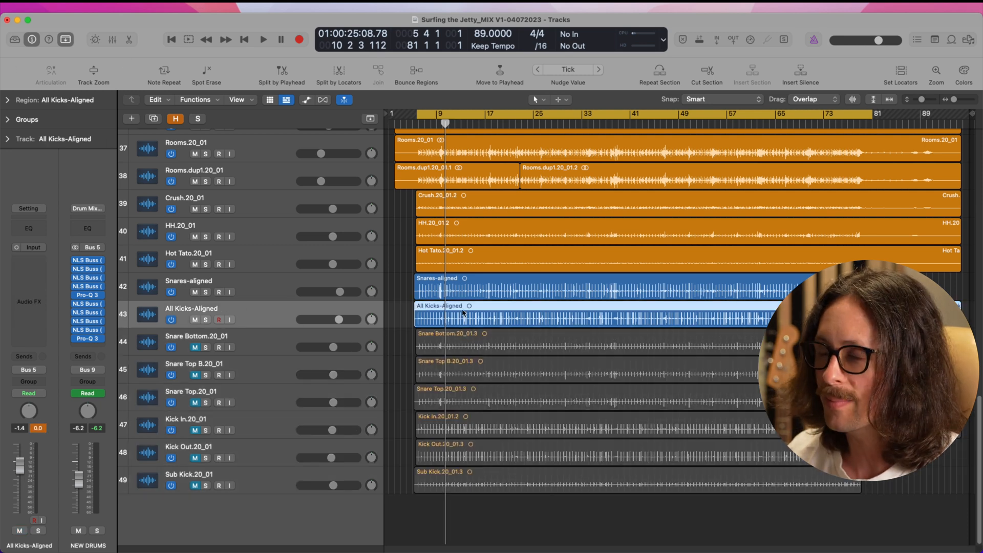
{"action": "scroll", "coordinate": [463, 313], "scroll_direction": "up", "scroll_amount": 4}
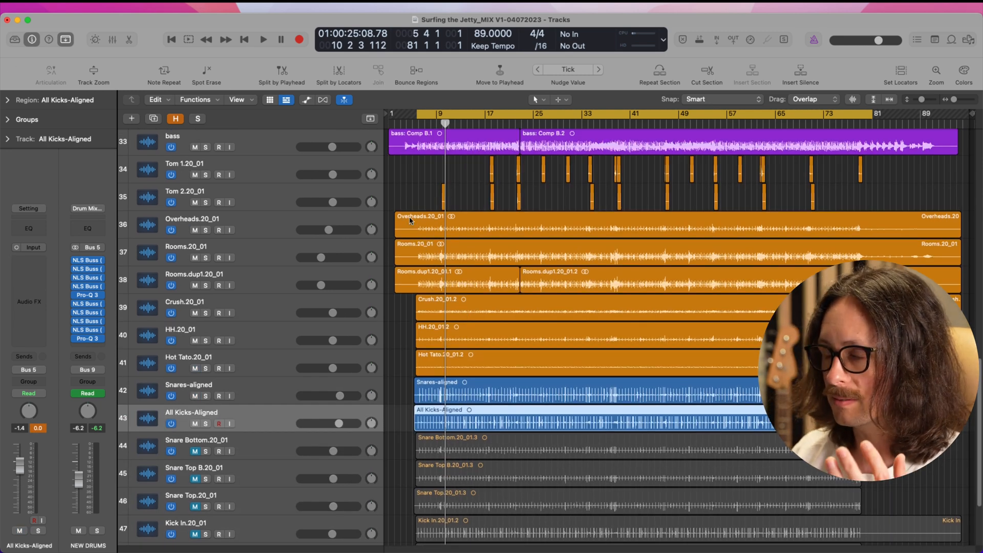
{"action": "scroll", "coordinate": [295, 141], "scroll_direction": "up", "scroll_amount": 1}
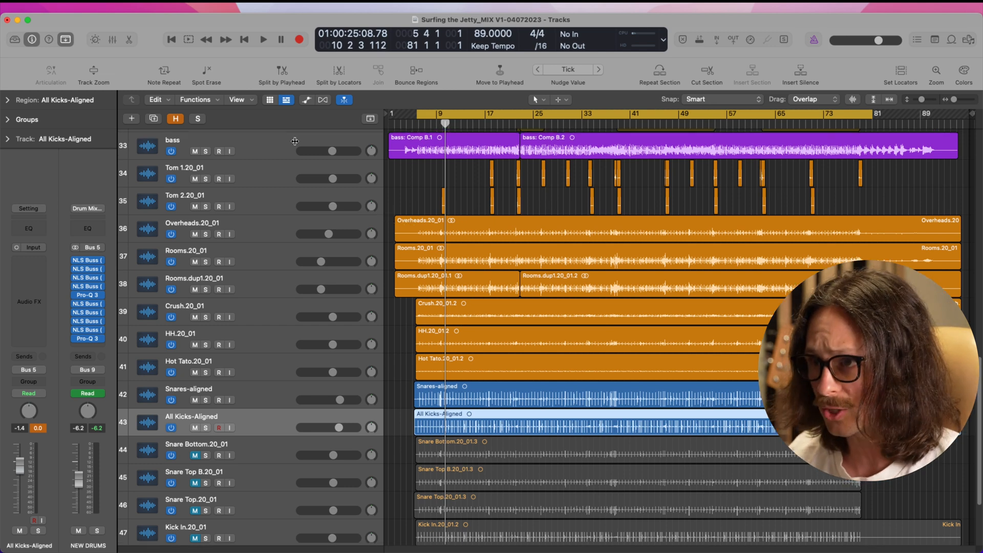
{"action": "left_click_drag", "start_coordinate": [273, 145], "coordinate": [266, 382]}
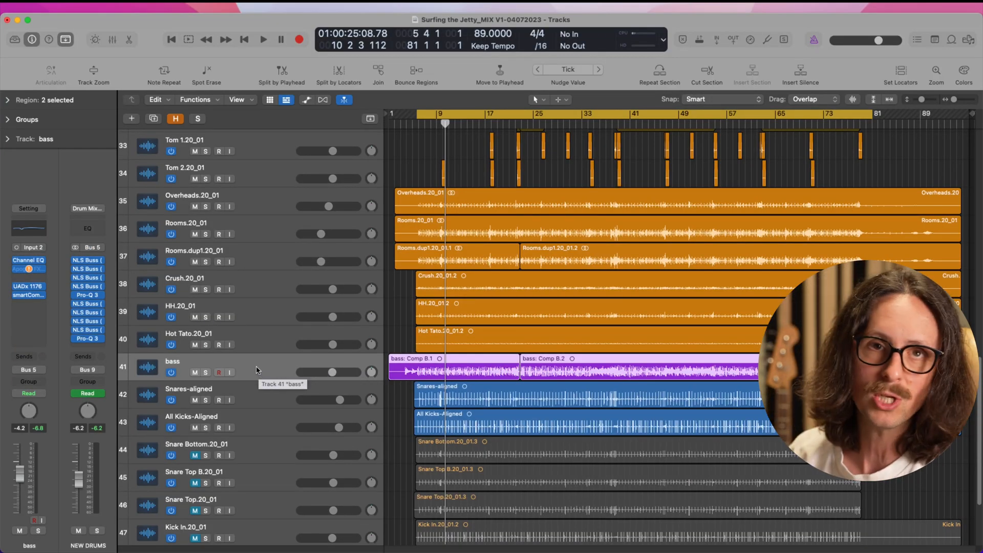
{"action": "left_click_drag", "start_coordinate": [30, 261], "coordinate": [32, 270]}
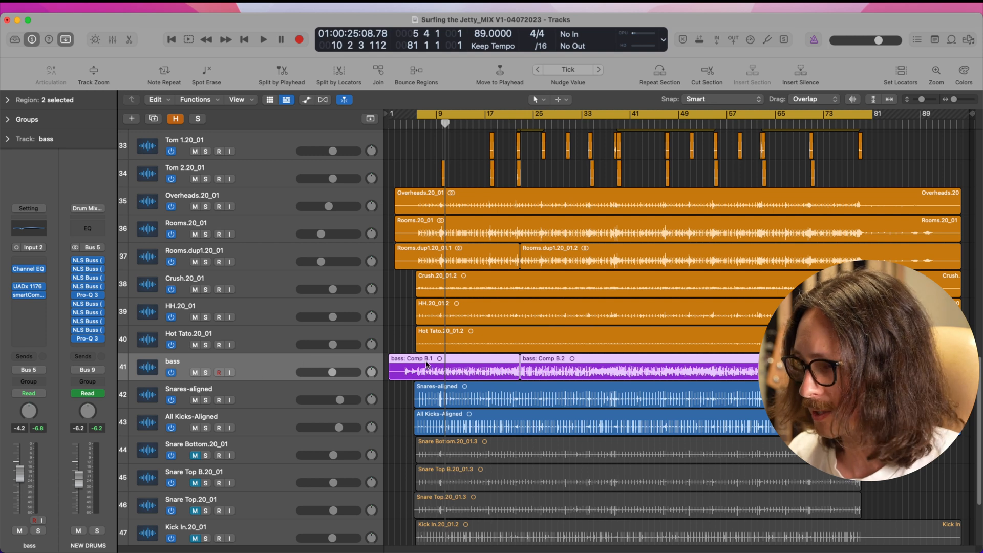
Step: Move All Kicks-Aligned directly below the bass track and solo both tracks
{"action": "left_click_drag", "start_coordinate": [261, 430], "coordinate": [206, 394]}
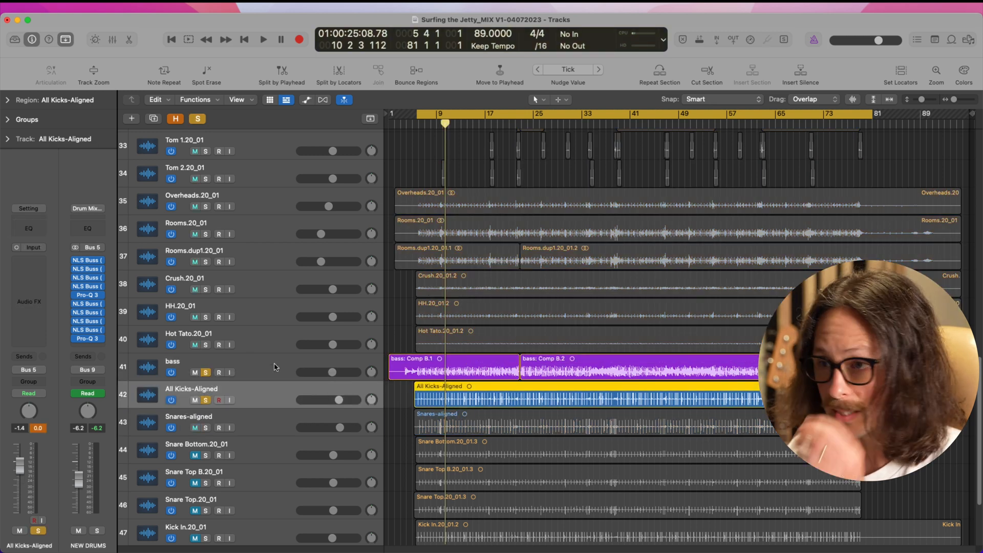
{"action": "left_click", "coordinate": [288, 367]}
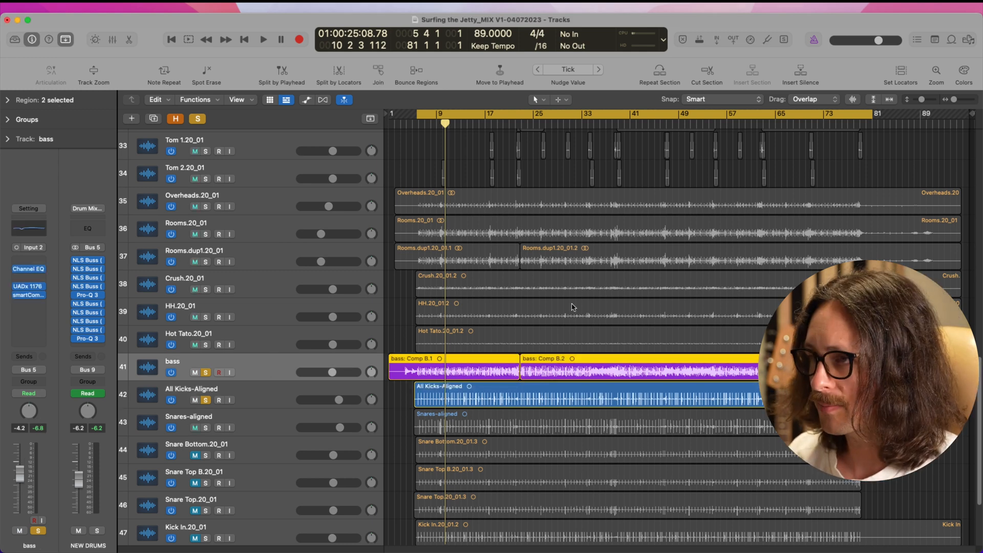
Step: Insert the Auto-Align 2 (ARA) plug-in on the bass and All Kicks-Aligned channels
{"action": "key", "text": "x"}
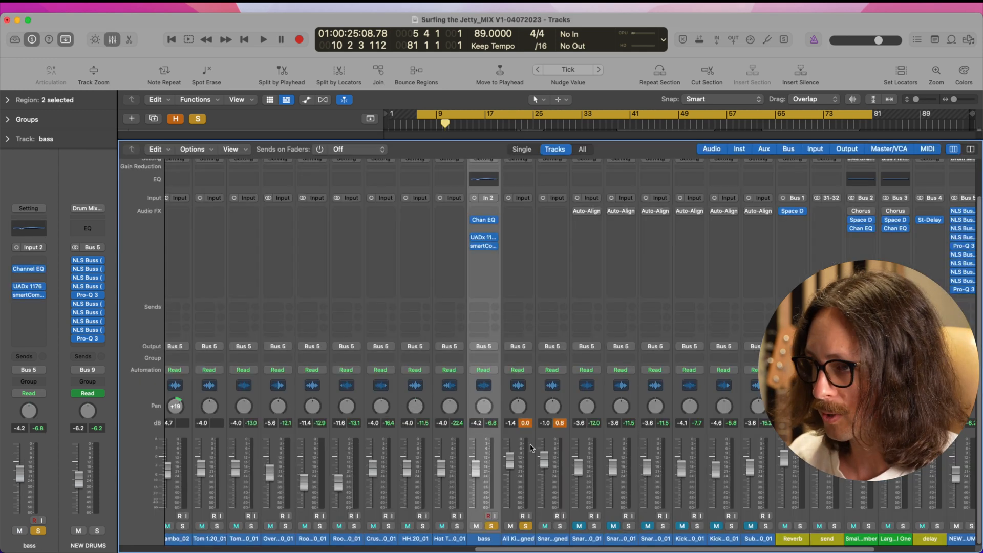
{"action": "left_click", "coordinate": [490, 213]}
{"action": "left_click", "coordinate": [701, 467]}
{"action": "left_click", "coordinate": [683, 435]}
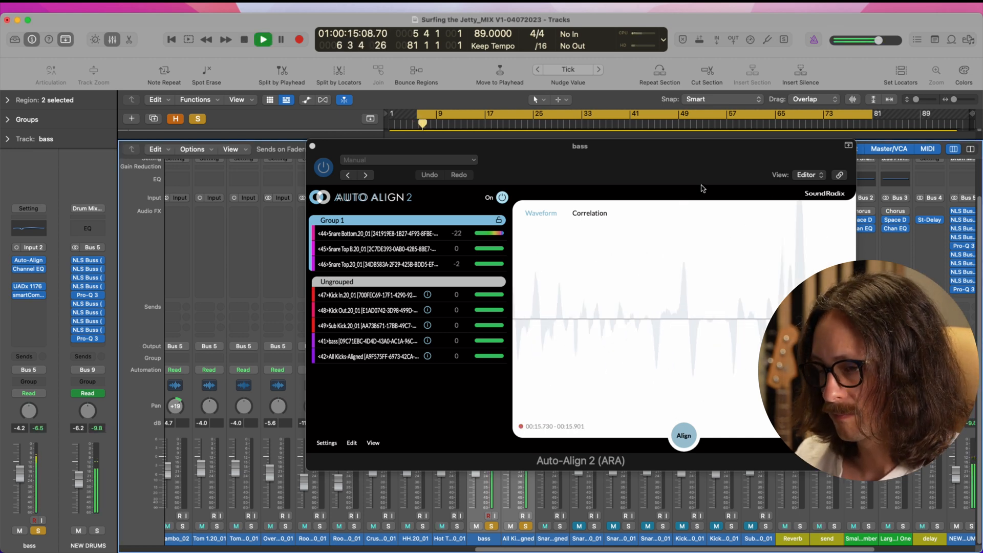
Step: Align bass with All Kicks-Aligned in Auto-Align 2, moving the plug-in window clear of the tracks
{"action": "key", "text": "x"}
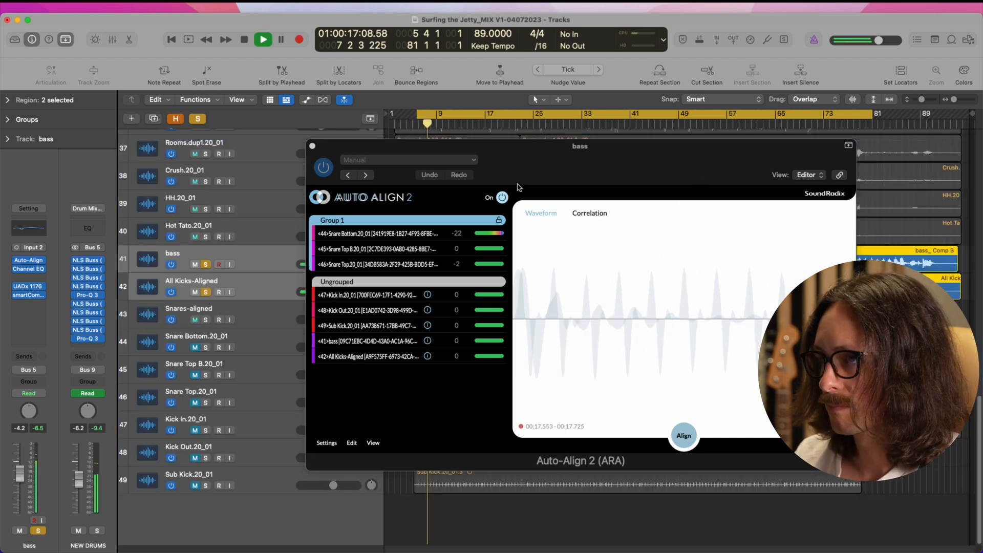
{"action": "left_click_drag", "start_coordinate": [524, 156], "coordinate": [603, 103]}
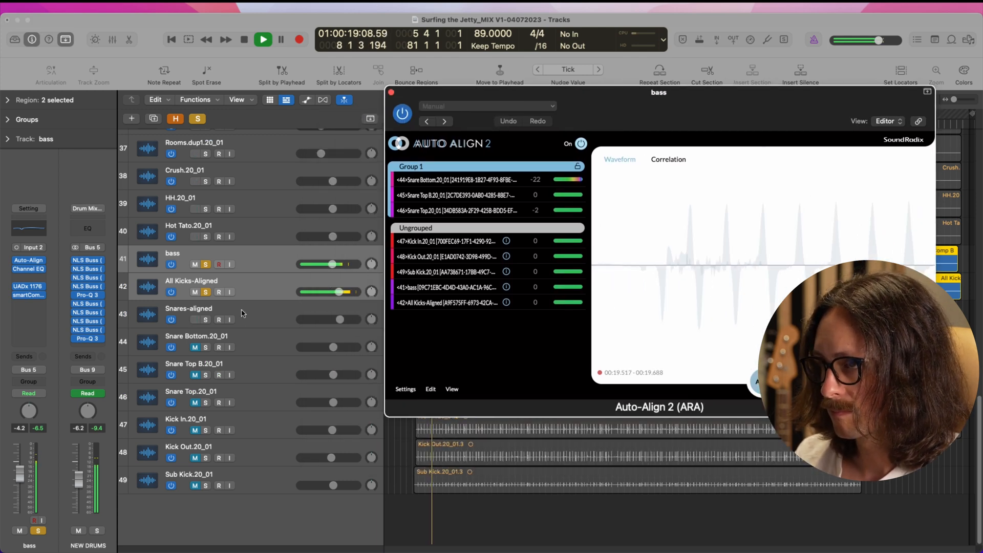
{"action": "left_click_drag", "start_coordinate": [683, 110], "coordinate": [404, 83]}
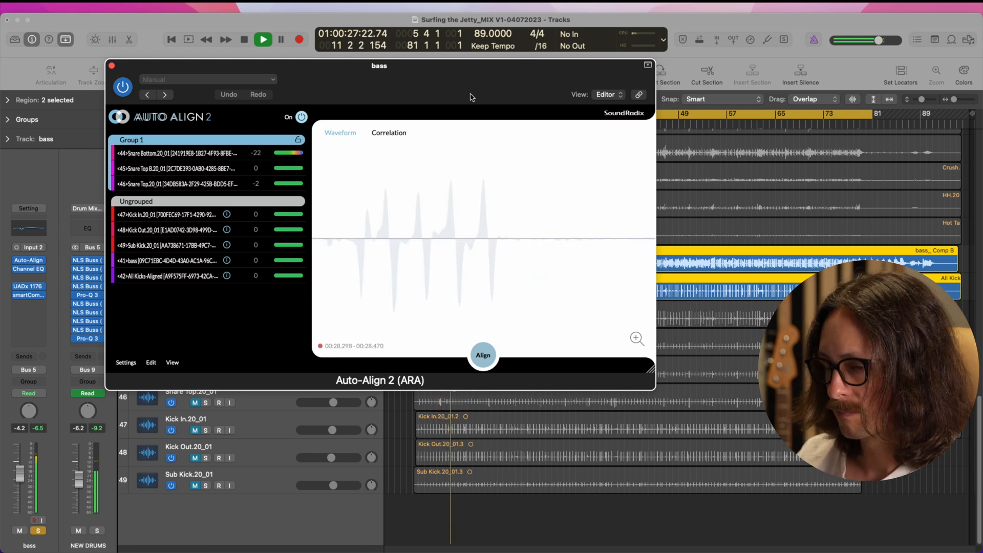
{"action": "key", "text": "space"}
{"action": "left_click_drag", "start_coordinate": [634, 351], "coordinate": [631, 328]}
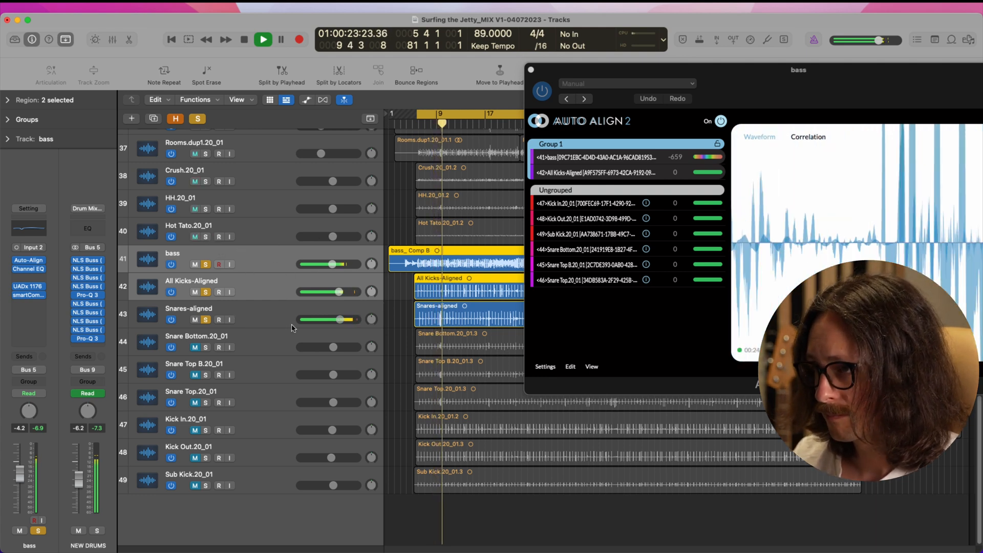
Step: Audition the aligned bass and kicks in the full mix and with the drums, leaving only bass, All Kicks-Aligned and Snares-aligned soloed
{"action": "left_click", "coordinate": [205, 319]}
{"action": "left_click", "coordinate": [205, 292]}
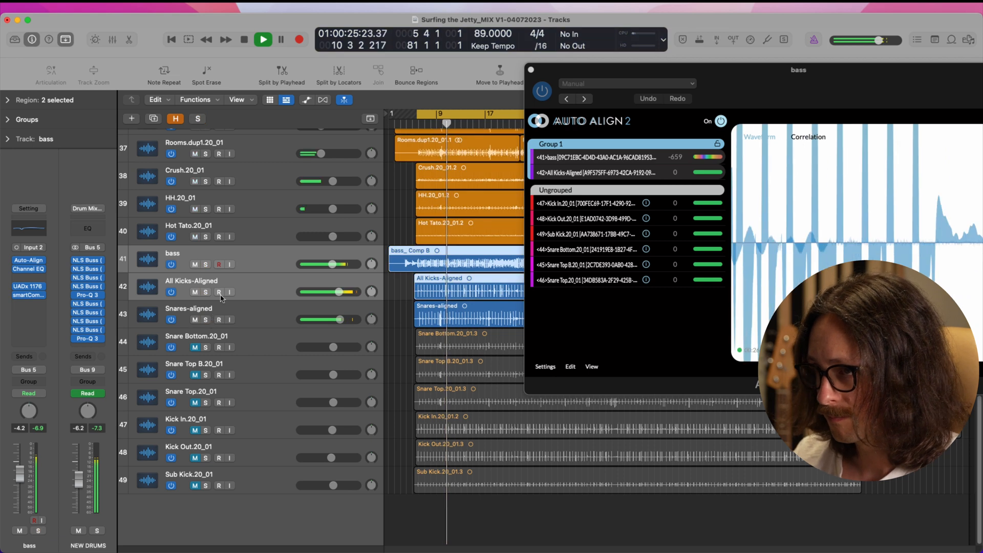
{"action": "left_click", "coordinate": [272, 312]}
{"action": "scroll", "coordinate": [279, 169], "scroll_direction": "up", "scroll_amount": 3}
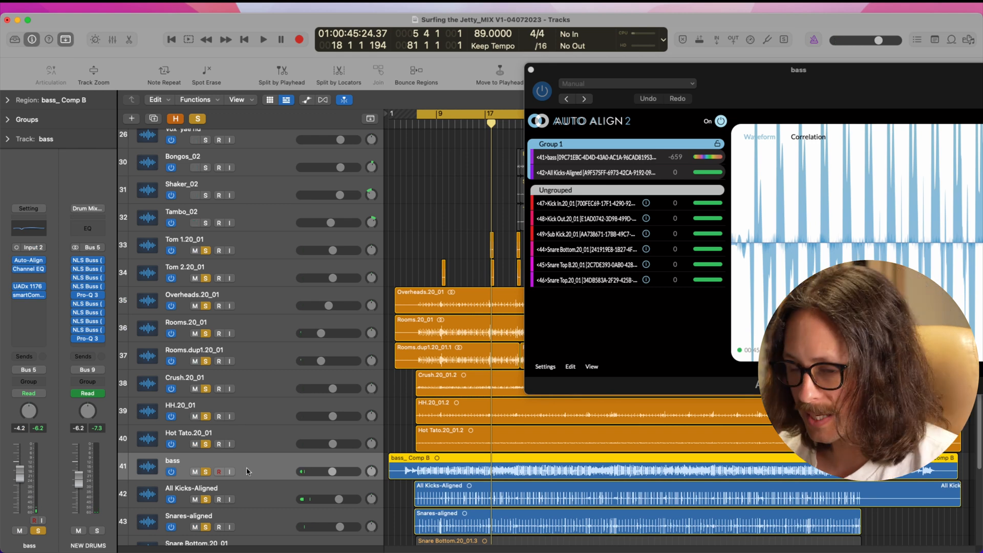
{"action": "left_click_drag", "start_coordinate": [205, 443], "coordinate": [205, 250]}
{"action": "scroll", "coordinate": [277, 430], "scroll_direction": "down", "scroll_amount": 1}
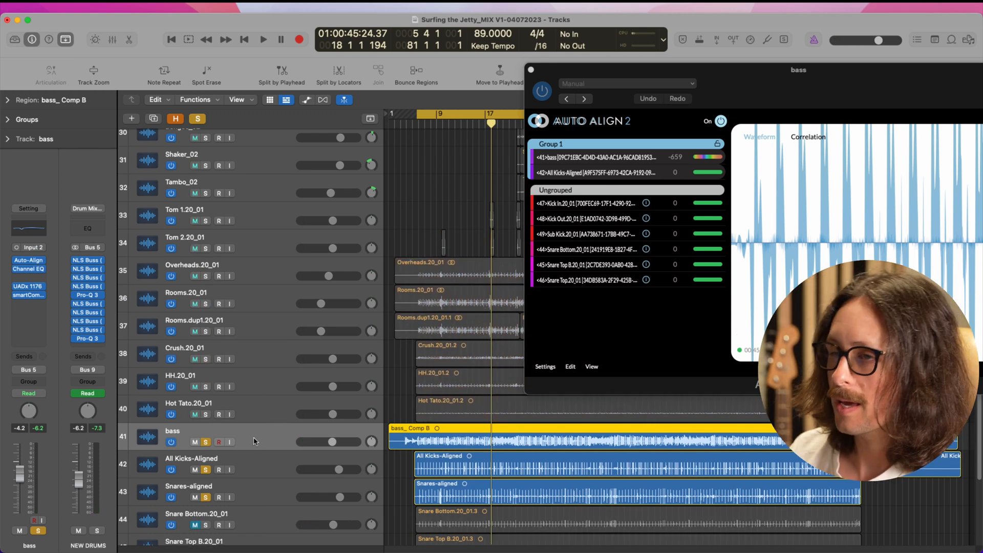
Step: Compare the bass and All Kicks-Aligned channels with Auto-Align 2 bypassed and enabled during playback, and leave it enabled
{"action": "key", "text": "x"}
{"action": "left_click_drag", "start_coordinate": [643, 72], "coordinate": [162, 295]}
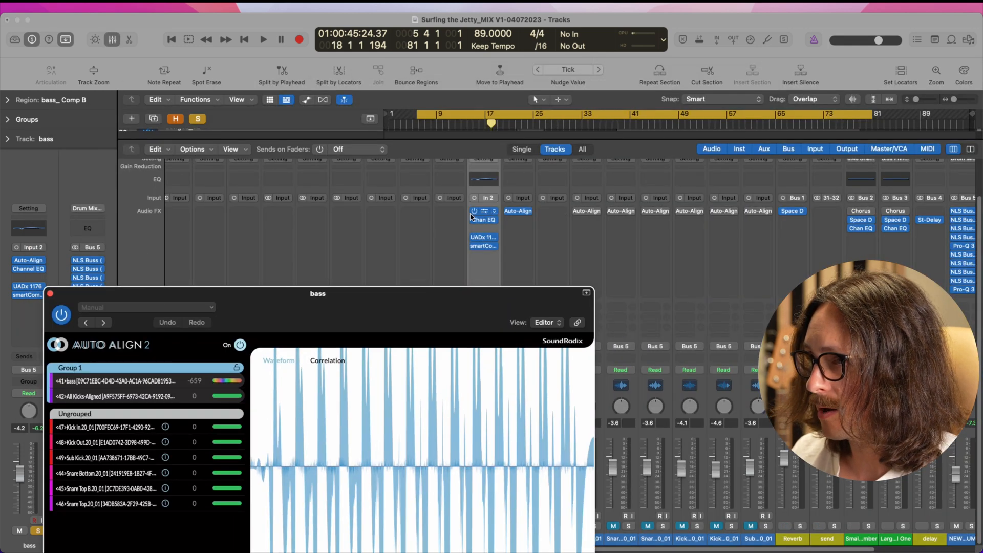
{"action": "left_click_drag", "start_coordinate": [442, 314], "coordinate": [370, 154]}
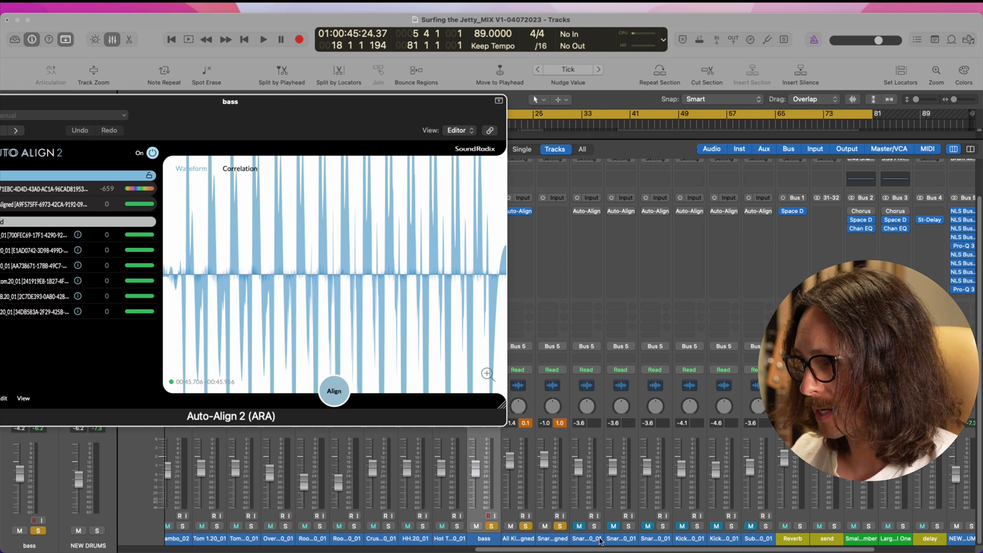
{"action": "left_click", "coordinate": [514, 543], "text": "shift"}
{"action": "left_click_drag", "start_coordinate": [232, 103], "coordinate": [941, 125]}
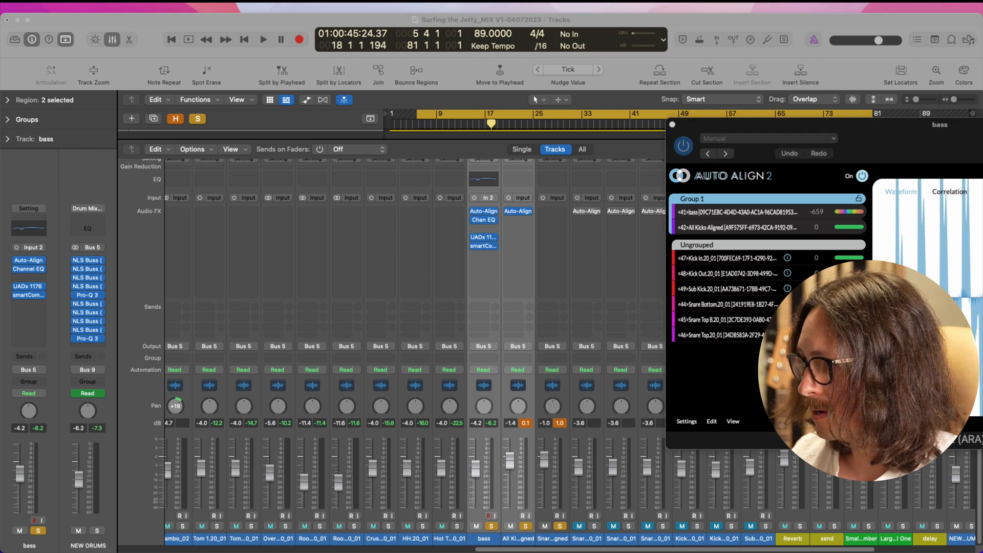
{"action": "left_click", "coordinate": [588, 239]}
{"action": "key", "text": "space"}
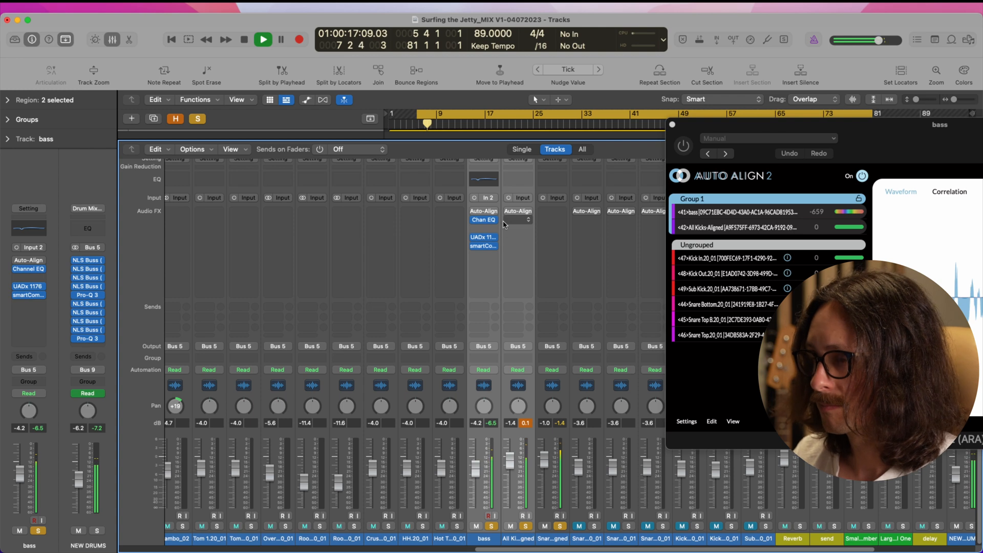
{"action": "mouse_move", "coordinate": [480, 215]}
{"action": "left_click", "coordinate": [474, 212]}
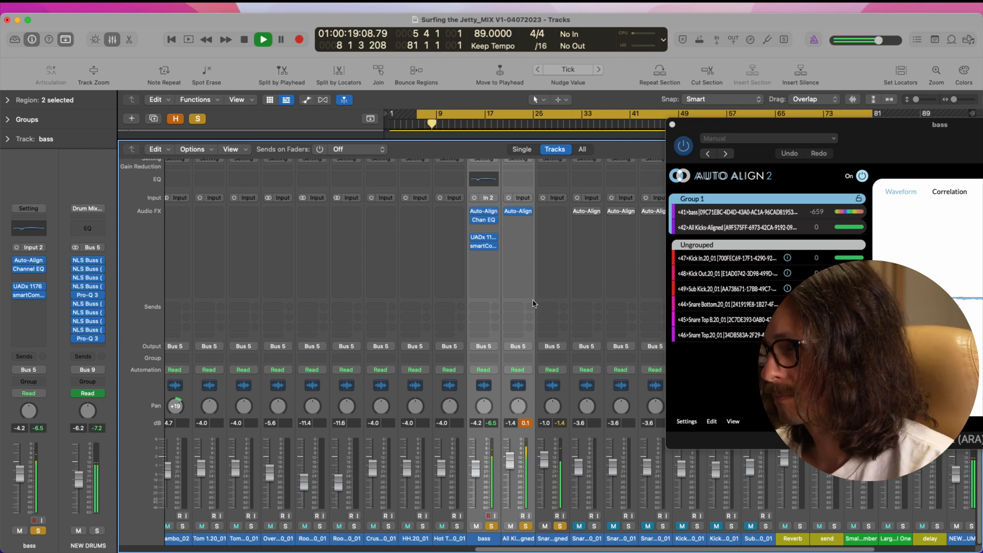
{"action": "key", "text": "space"}
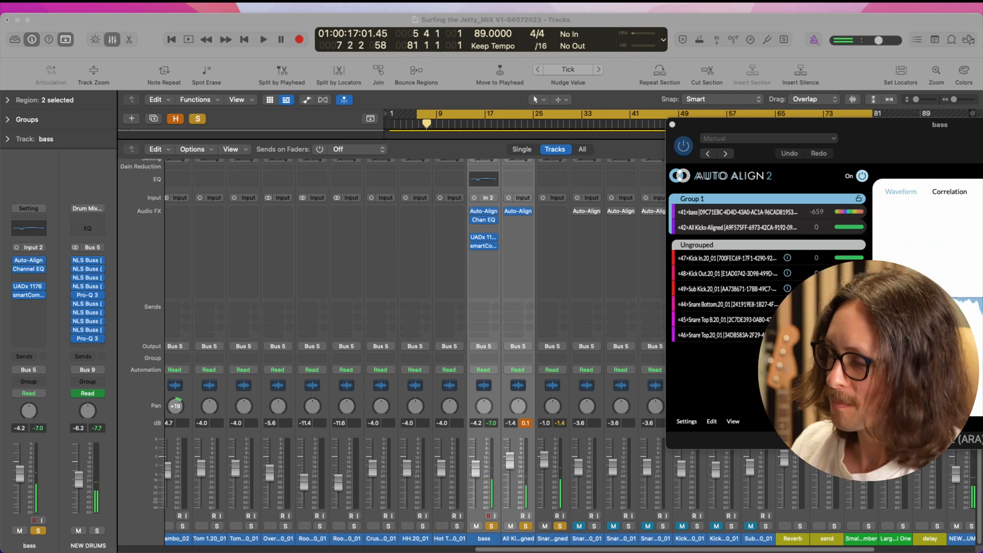